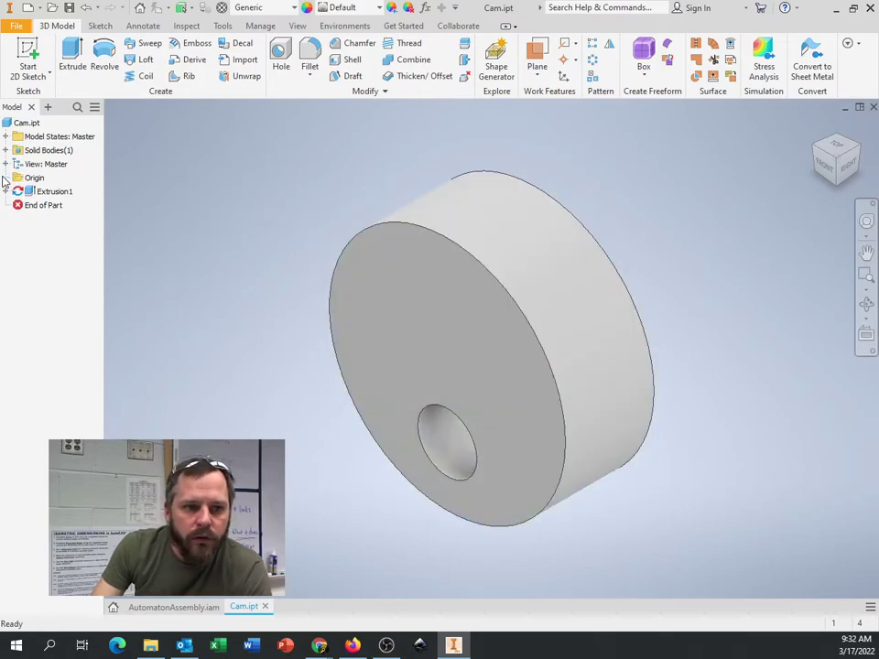
# Expand the Cam part's Origin folder to list its planes and axes.
pyautogui.click(5, 177)
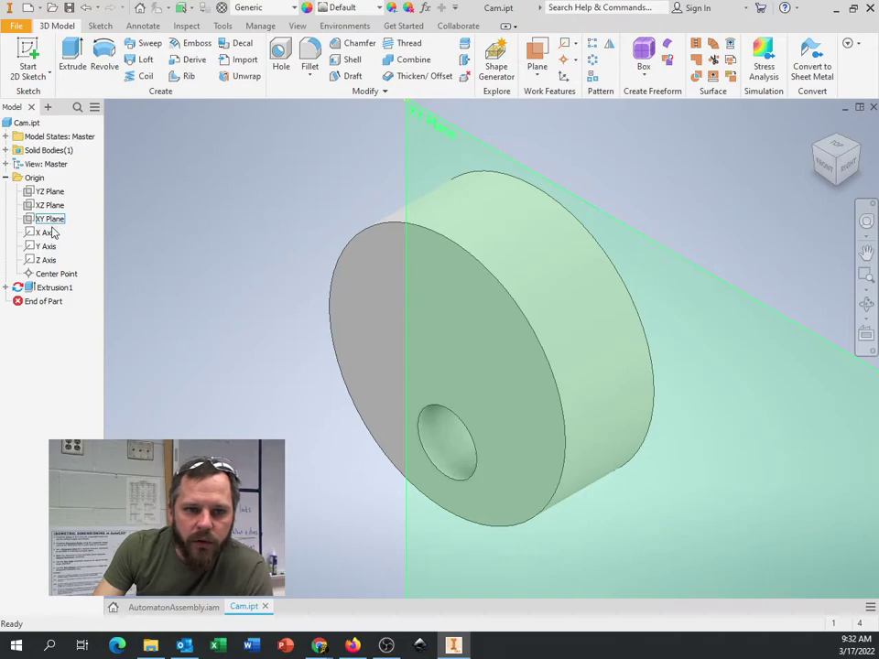
# Switch to AutomatonAssembly.iam and clear the cam selection.
pyautogui.scroll(2, 398, 278)
pyautogui.scroll(-5, 391, 280)
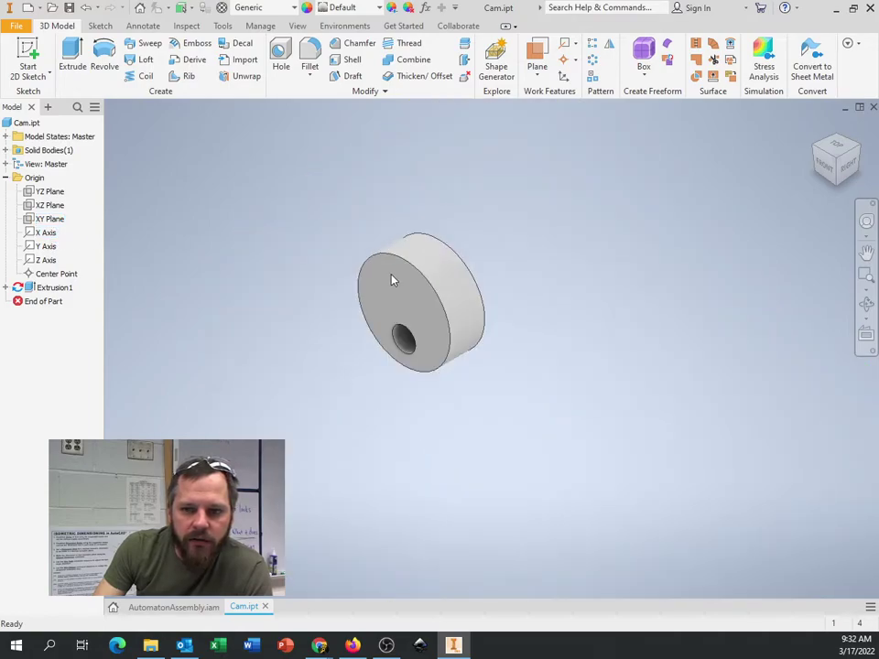
pyautogui.scroll(-2, 391, 280)
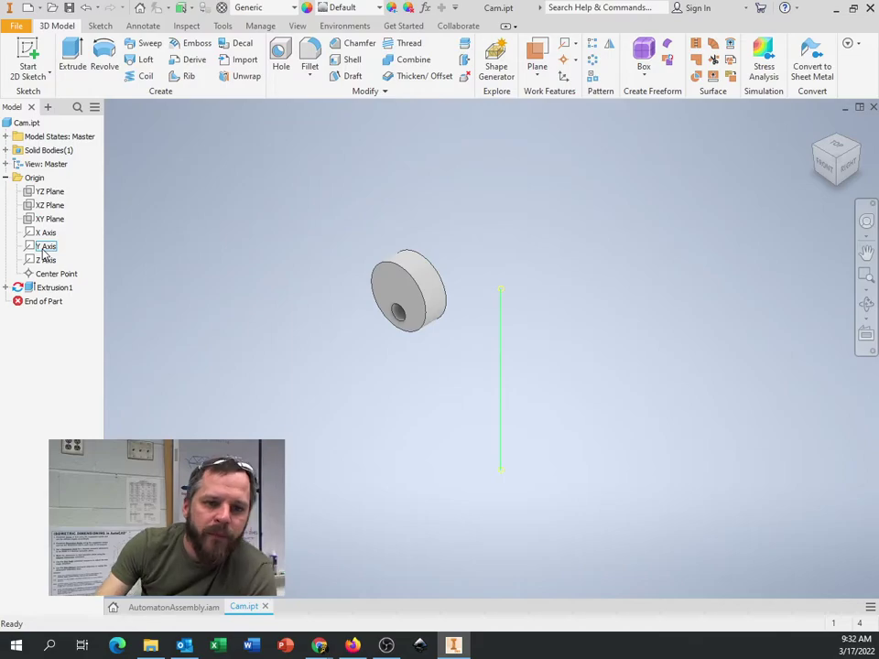
pyautogui.click(174, 607)
pyautogui.click(757, 333)
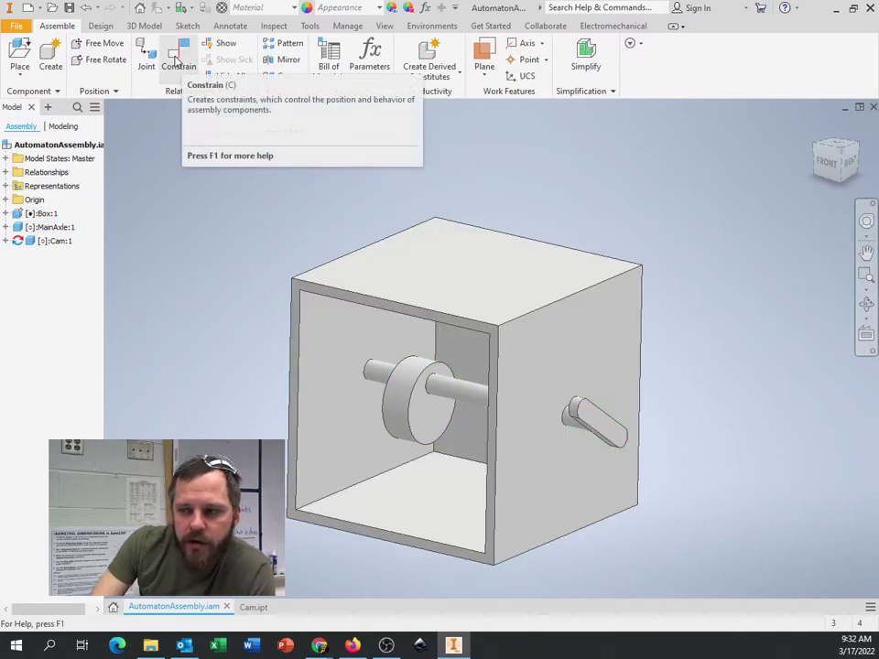
# Start a directed-solution Angle constraint with the crank handle edge as first reference.
pyautogui.click(178, 59)
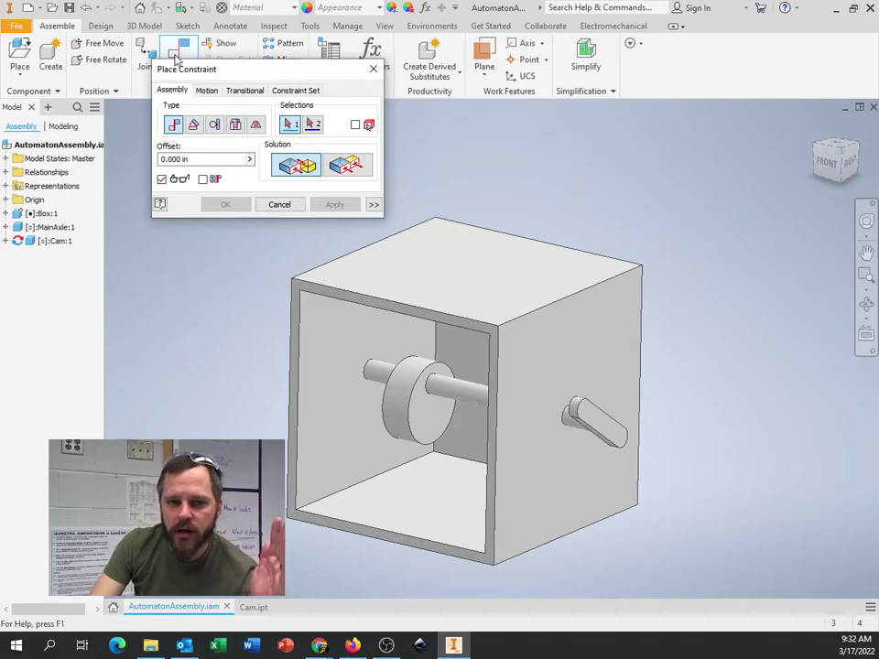
pyautogui.click(193, 125)
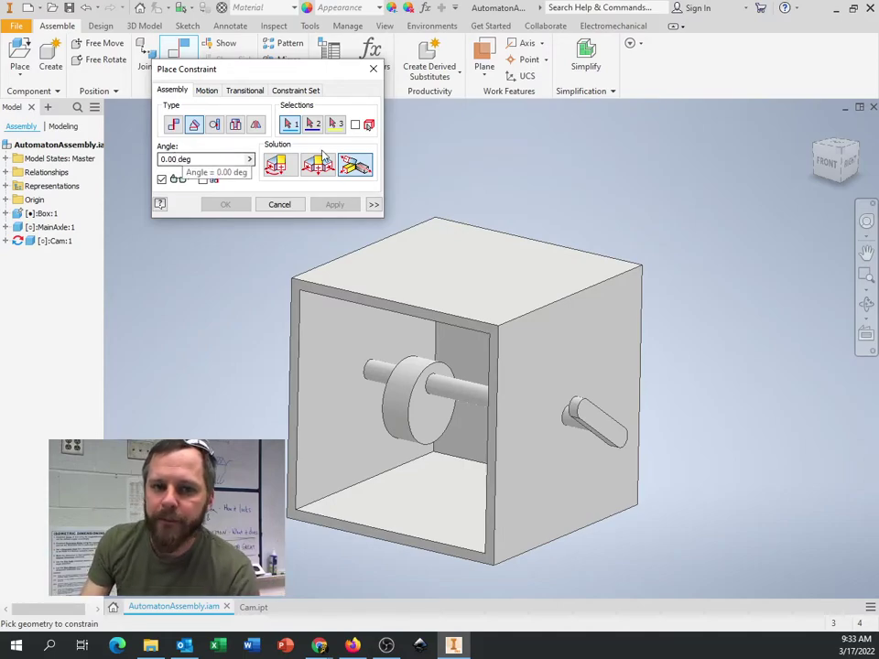
pyautogui.click(278, 167)
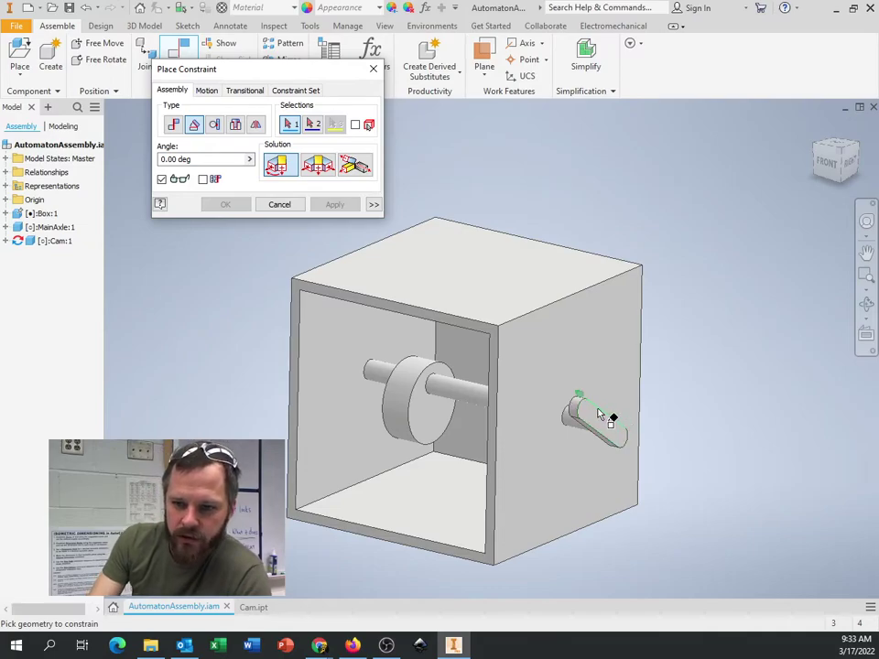
pyautogui.scroll(5, 605, 420)
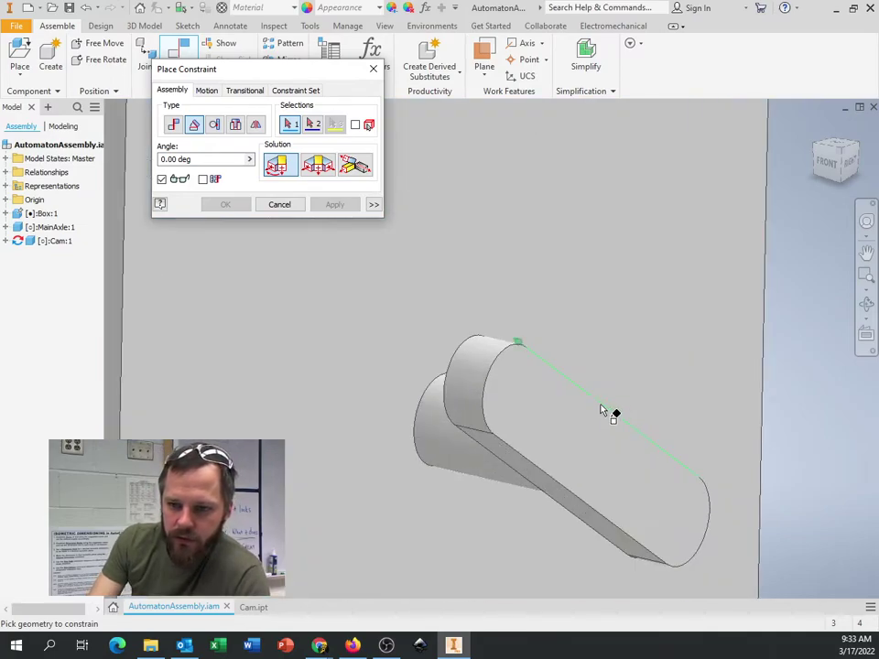
pyautogui.click(605, 409)
pyautogui.scroll(-5, 600, 411)
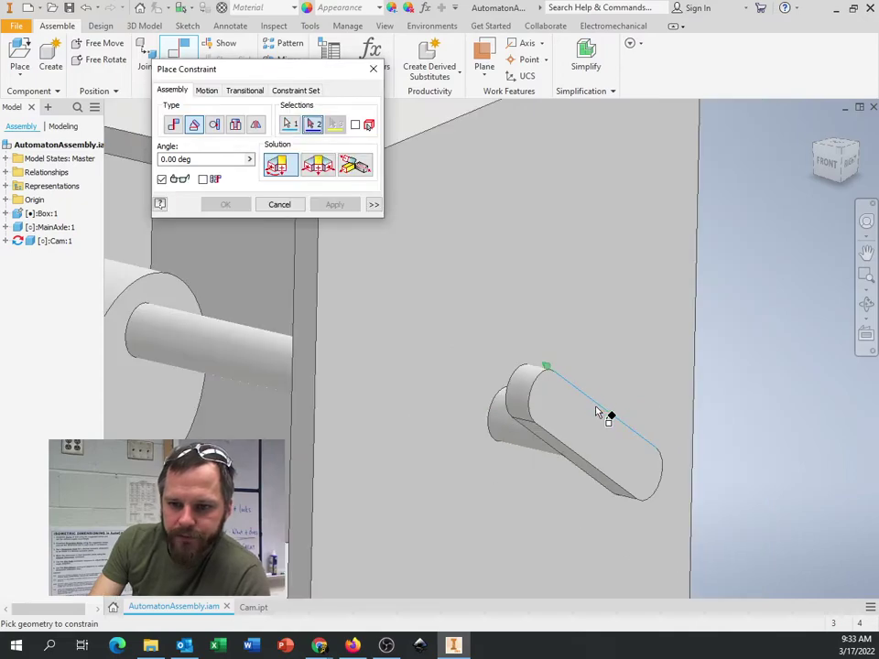
pyautogui.scroll(3, 597, 412)
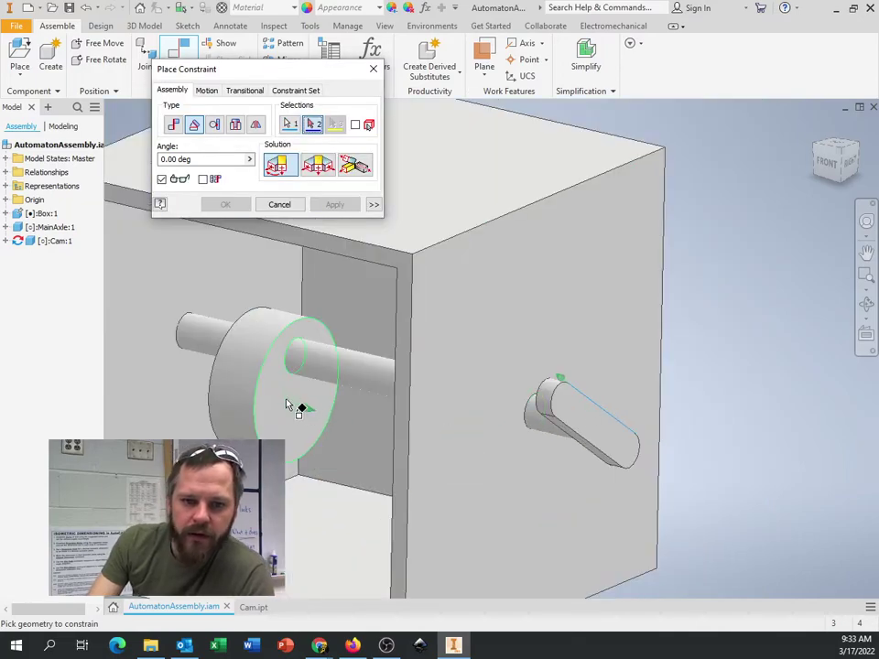
pyautogui.scroll(-3, 291, 403)
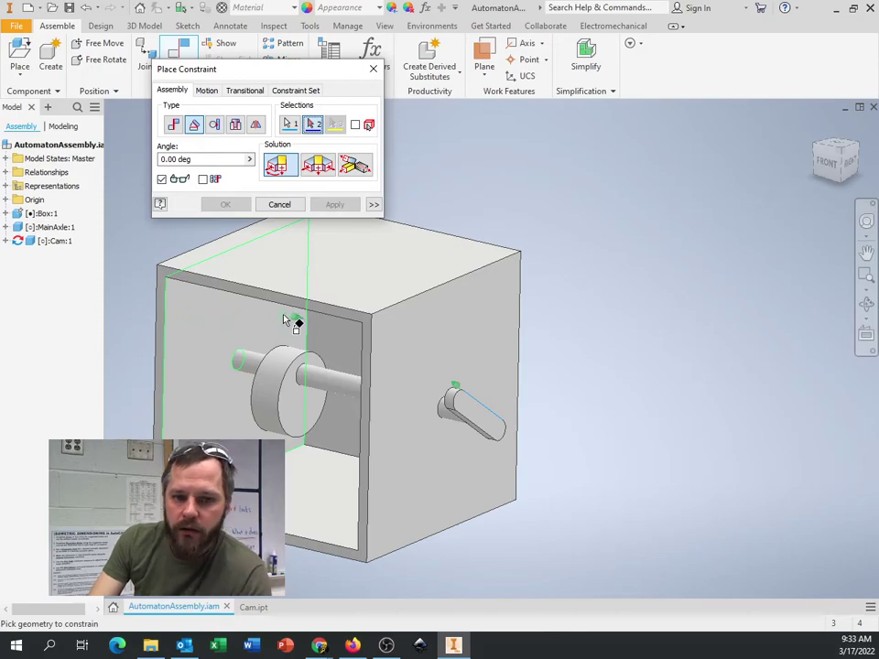
# Use Cam:1's Y Axis as second reference, apply at 0 deg, and swing the crank upright.
pyautogui.click(6, 240)
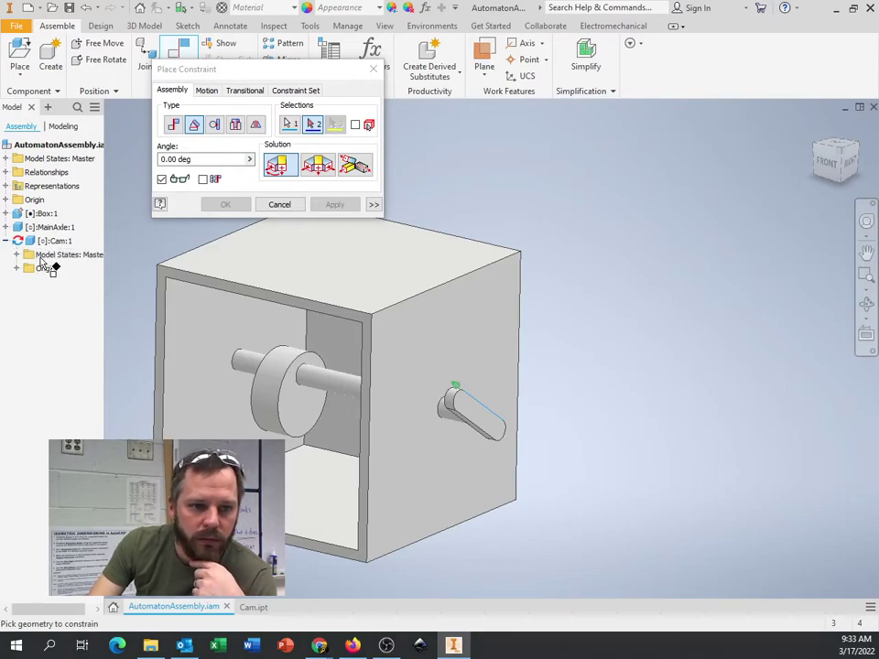
pyautogui.click(17, 269)
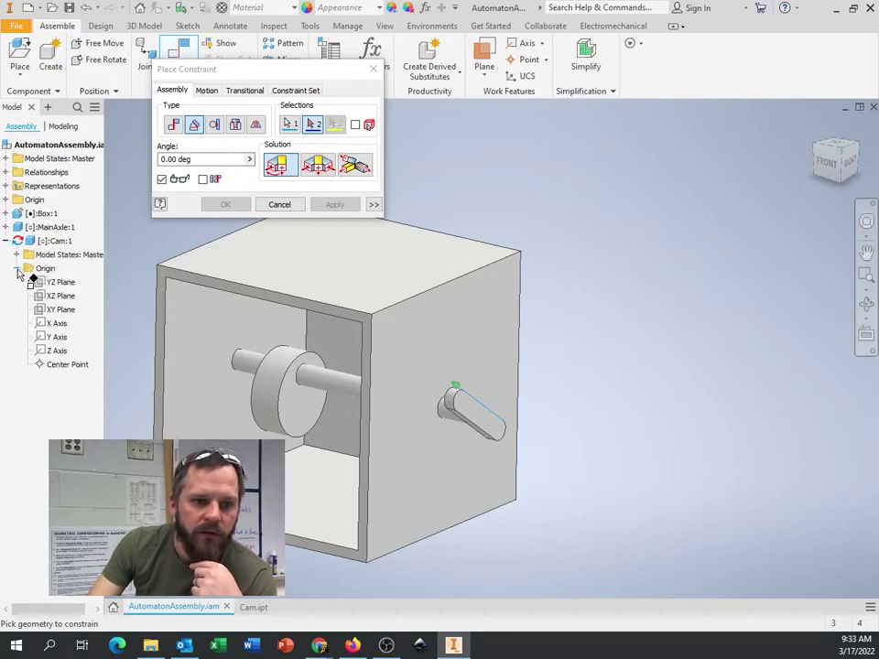
pyautogui.click(59, 339)
pyautogui.click(335, 205)
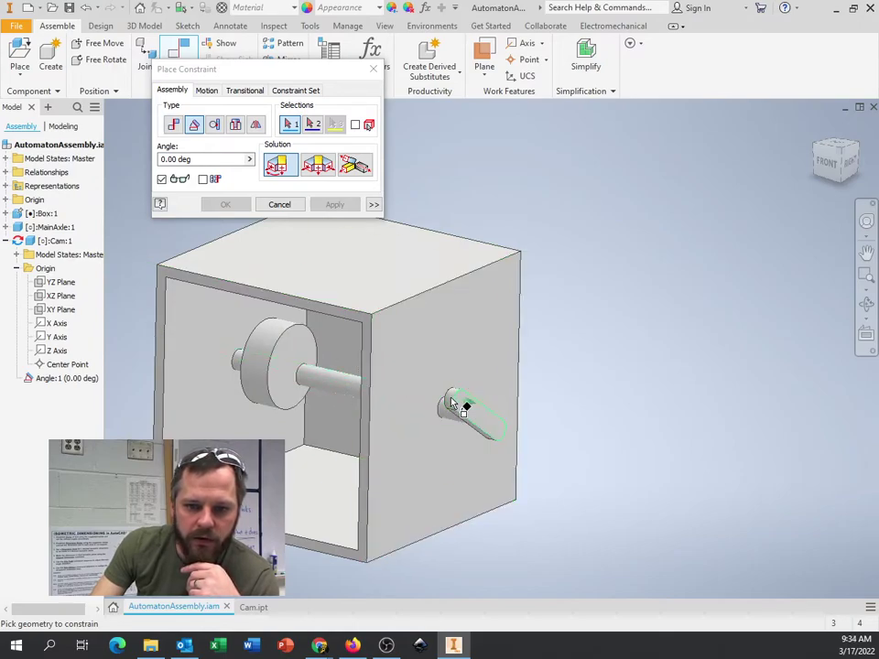
pyautogui.press('Escape')
pyautogui.moveTo(455, 406); pyautogui.dragTo(417, 382)
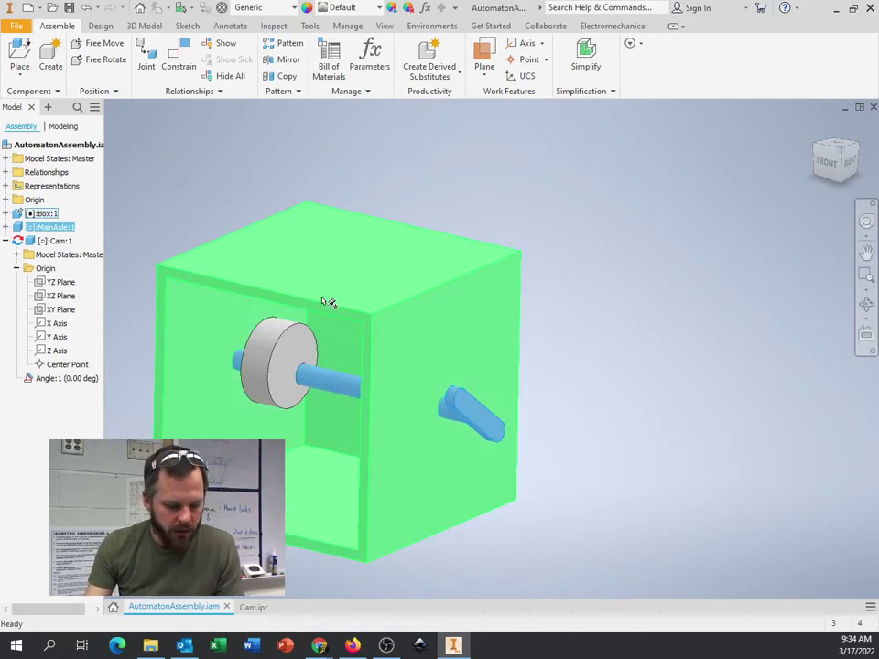
# Visit the Cam part, return to the assembly, and dismiss the cam's context menu.
pyautogui.press('Escape')
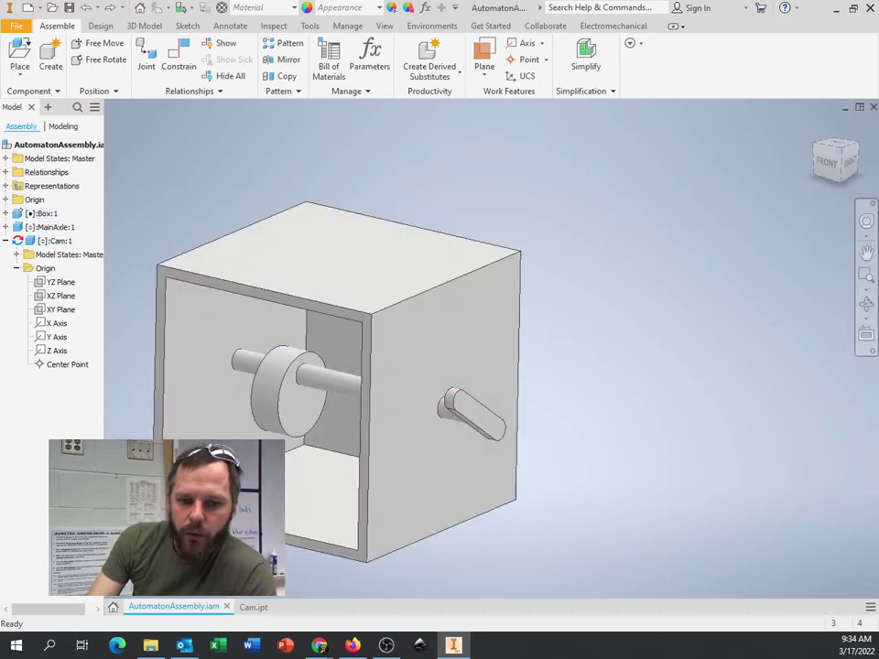
pyautogui.click(251, 608)
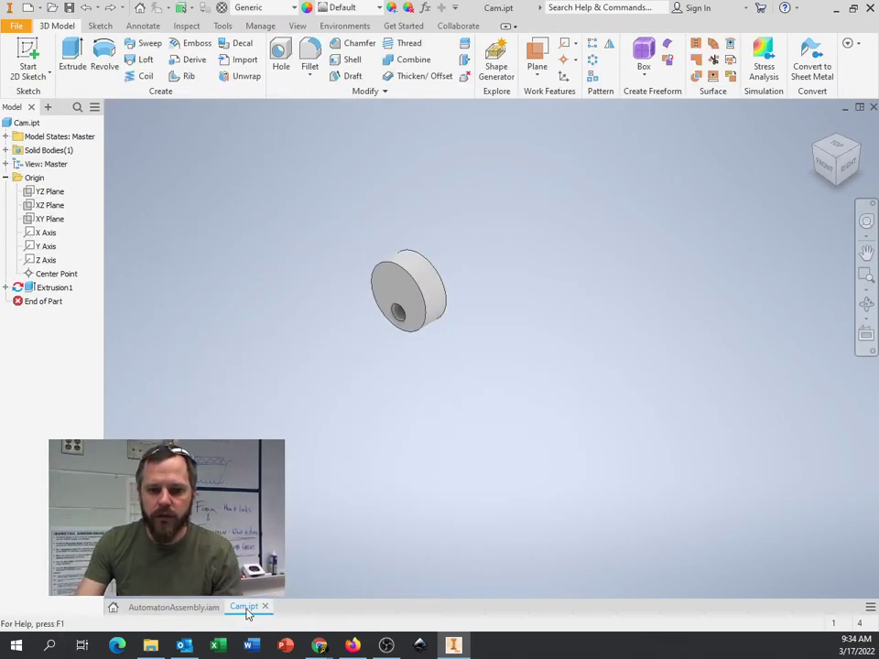
pyautogui.click(174, 607)
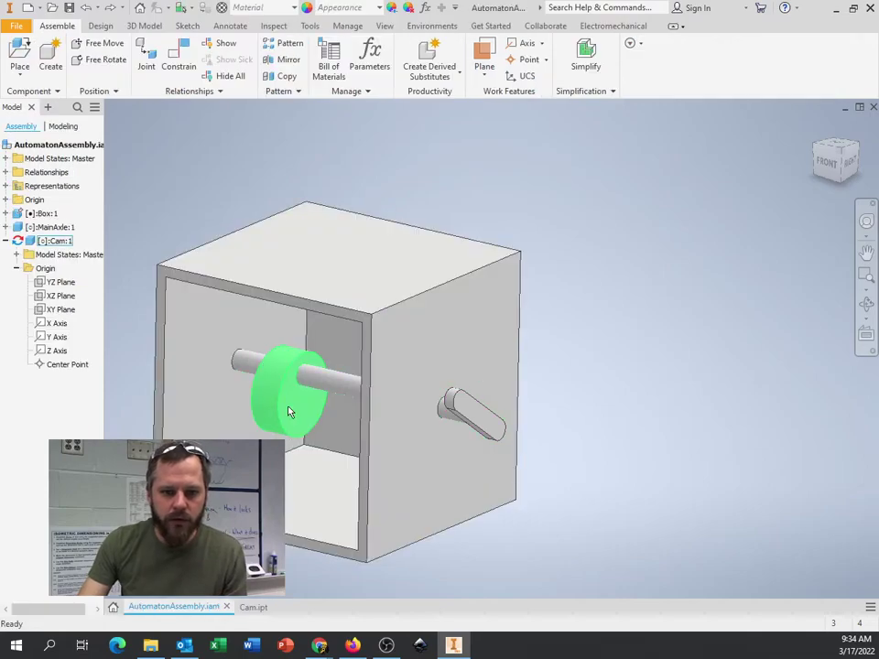
pyautogui.rightClick(289, 412)
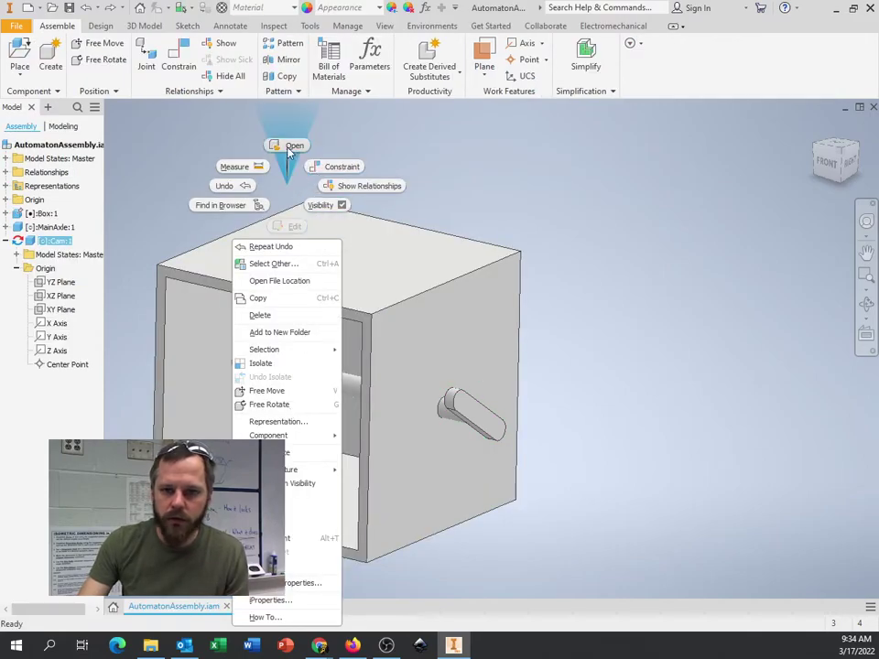
pyautogui.click(584, 433)
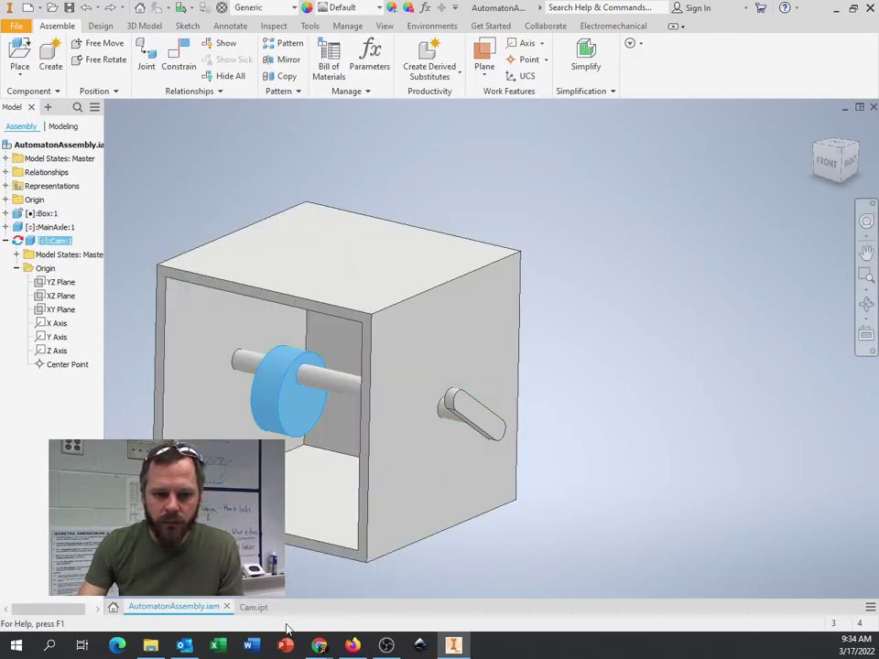
# In Cam.ipt, orbit to the holed face and start a new 2D sketch.
pyautogui.click(253, 608)
pyautogui.scroll(-3, 439, 302)
pyautogui.scroll(5, 444, 304)
pyautogui.scroll(-4, 560, 393)
pyautogui.moveTo(560, 393)
pyautogui.keyDown('shift'); pyautogui.mouseDown(button='middle')
pyautogui.moveTo(363, 394)
pyautogui.moveTo(420, 414)
pyautogui.mouseUp(button='middle'); pyautogui.keyUp('shift')
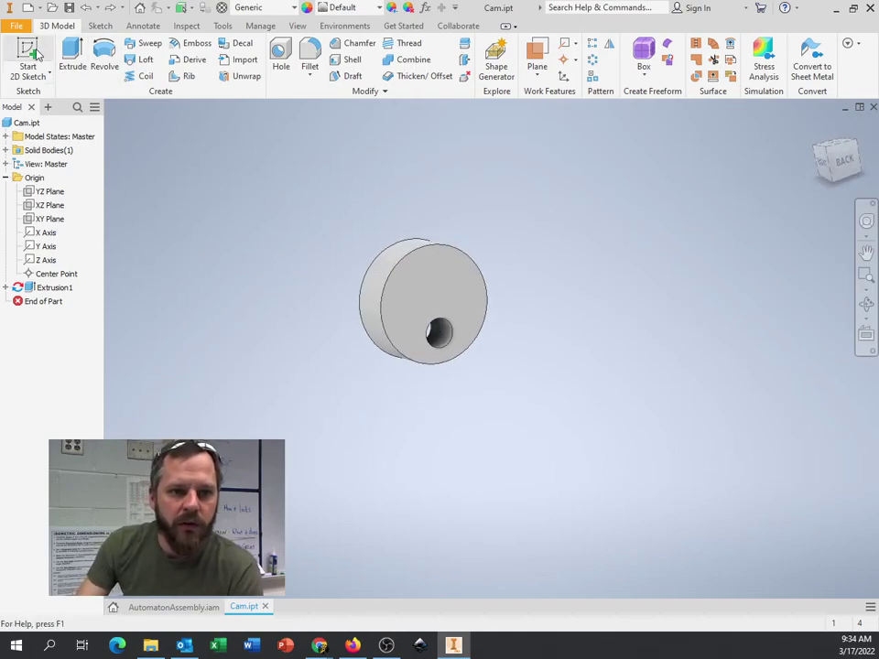
pyautogui.scroll(5, 434, 306)
pyautogui.scroll(-3, 427, 302)
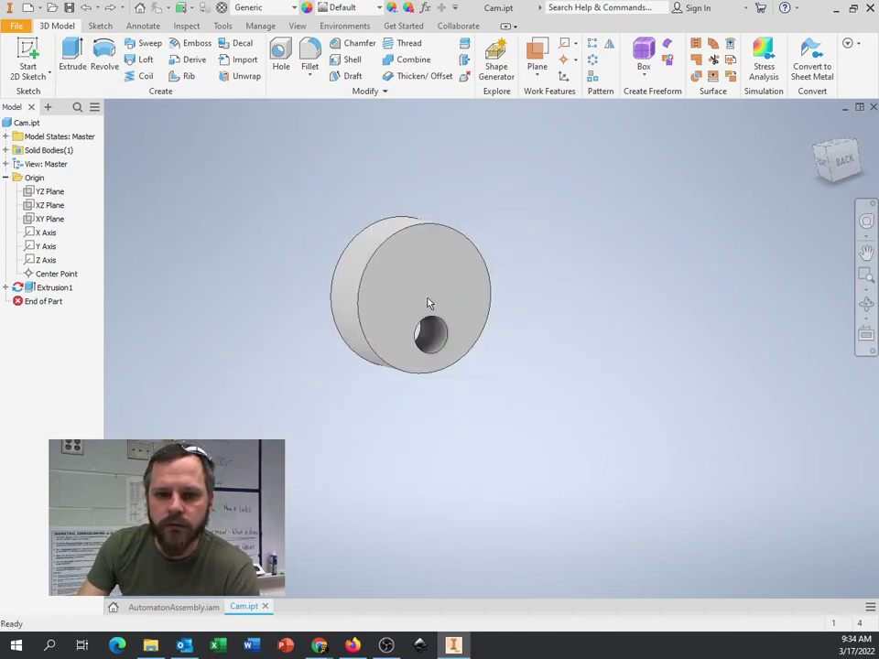
pyautogui.moveTo(428, 302); pyautogui.dragTo(443, 328, button='middle')
pyautogui.scroll(1, 385, 289)
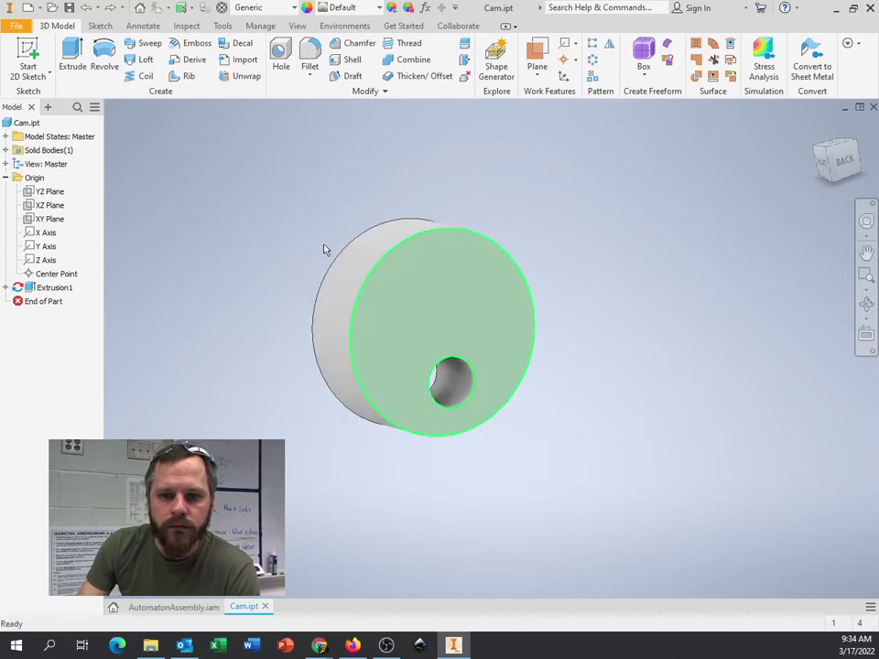
pyautogui.click(28, 53)
# On the holed face, draw a vertical line from the sketch origin to the cam's top edge.
pyautogui.click(443, 289)
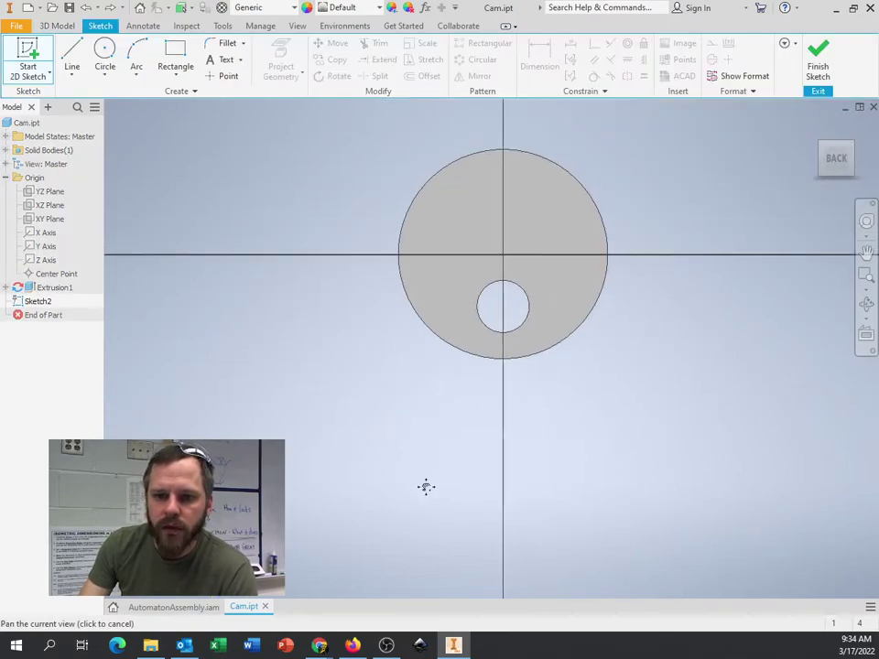
pyautogui.click(72, 55)
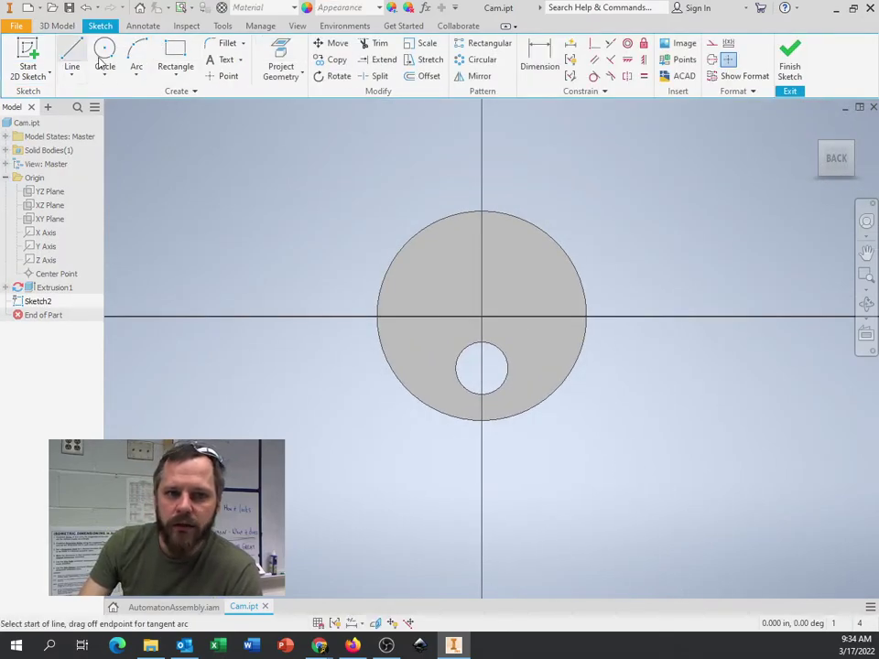
pyautogui.click(482, 316)
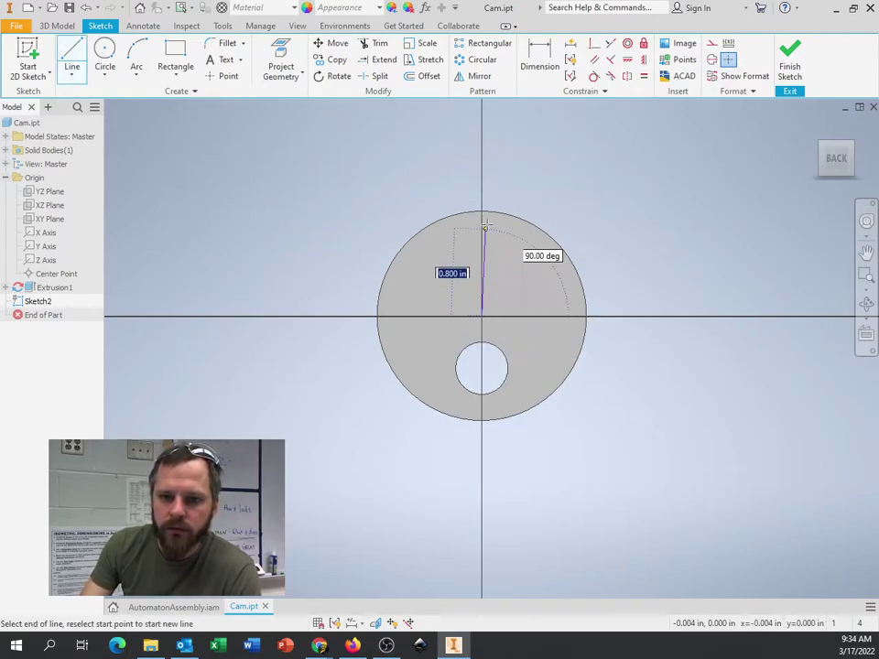
pyautogui.click(483, 121)
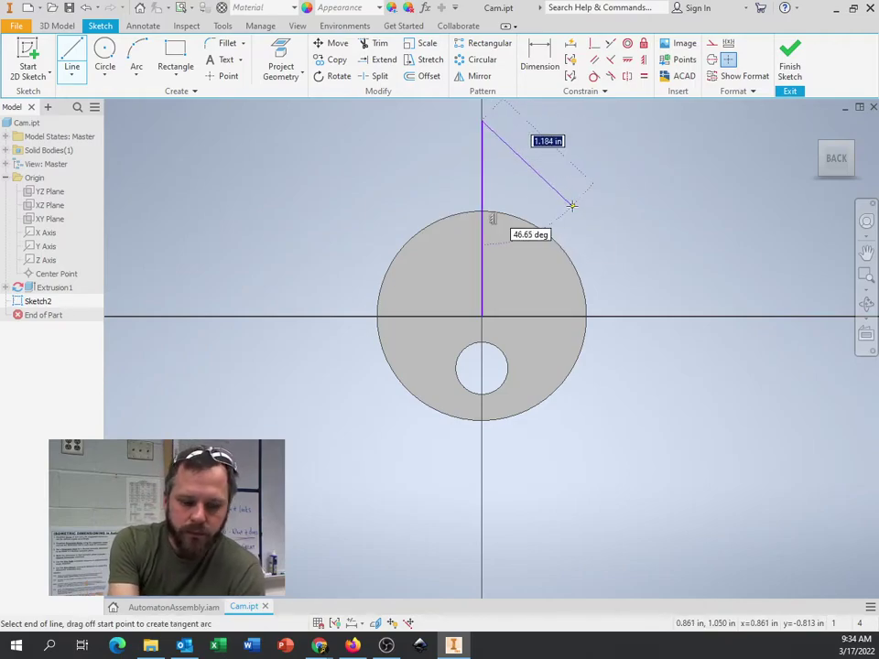
pyautogui.press('Escape')
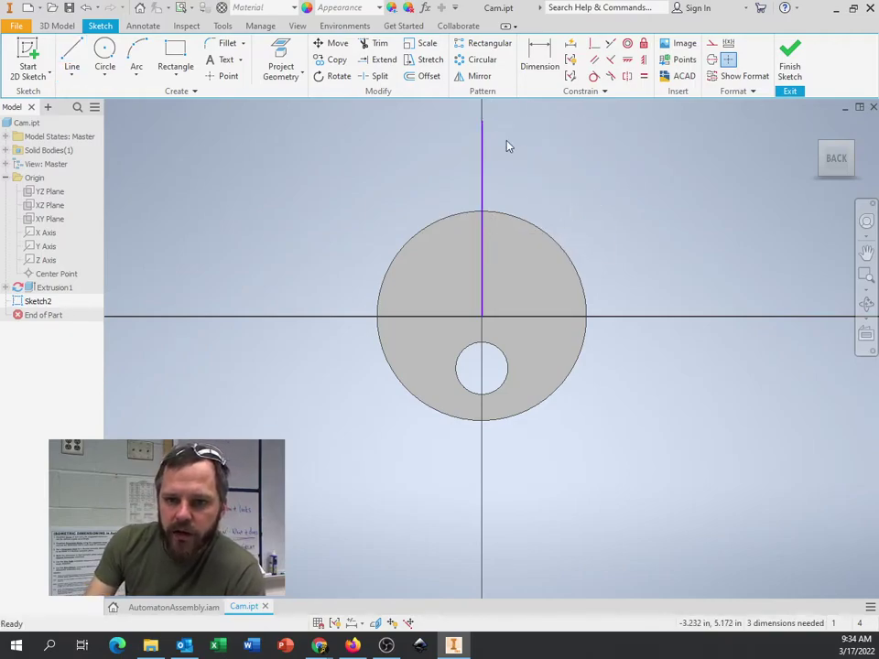
# Make the vertical line construction geometry and finish Sketch2.
pyautogui.moveTo(596, 222)
pyautogui.keyDown('shift'); pyautogui.mouseDown(button='middle')
pyautogui.moveTo(640, 232)
pyautogui.moveTo(630, 228)
pyautogui.mouseUp(button='middle'); pyautogui.keyUp('shift')
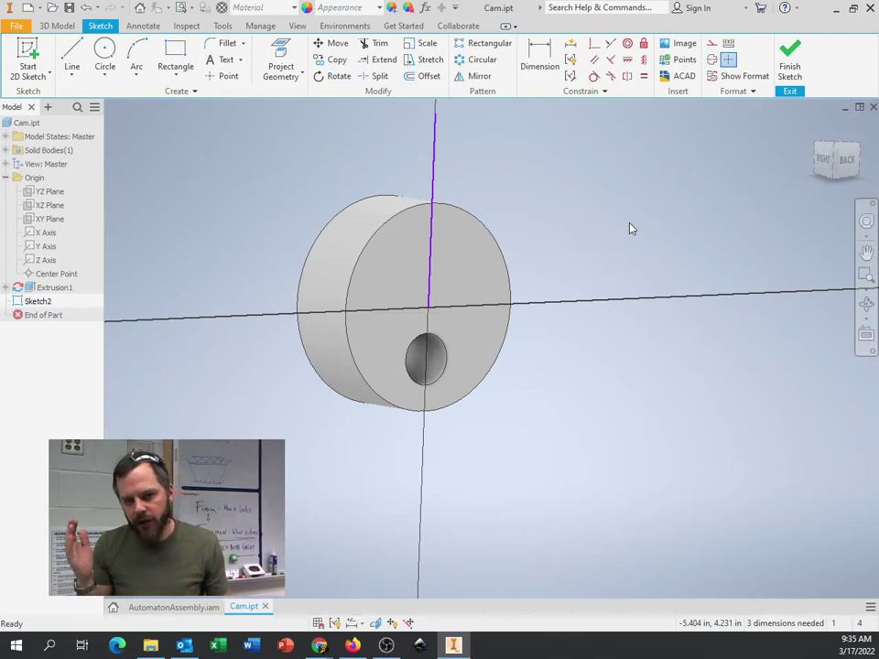
pyautogui.click(437, 154)
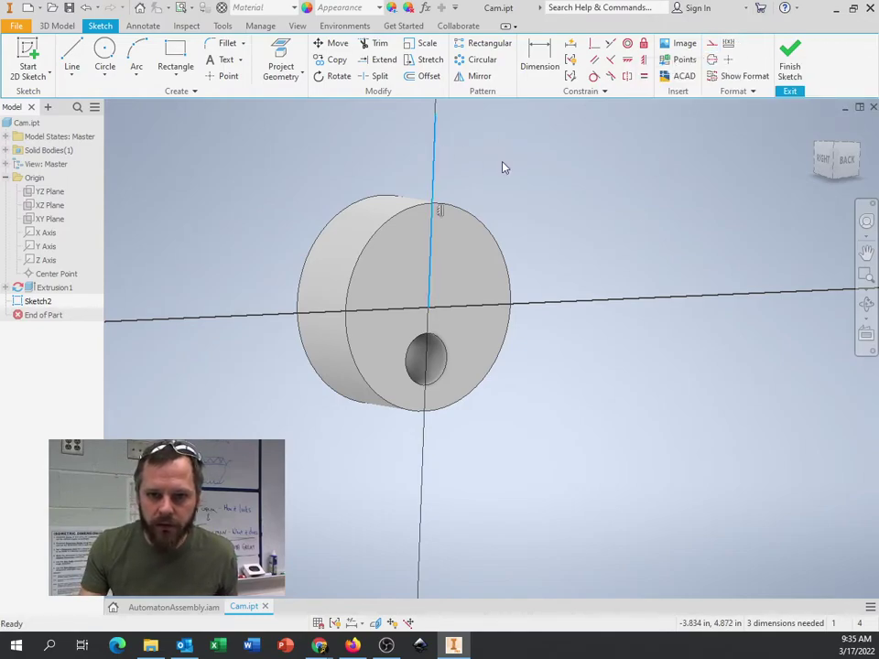
pyautogui.click(712, 48)
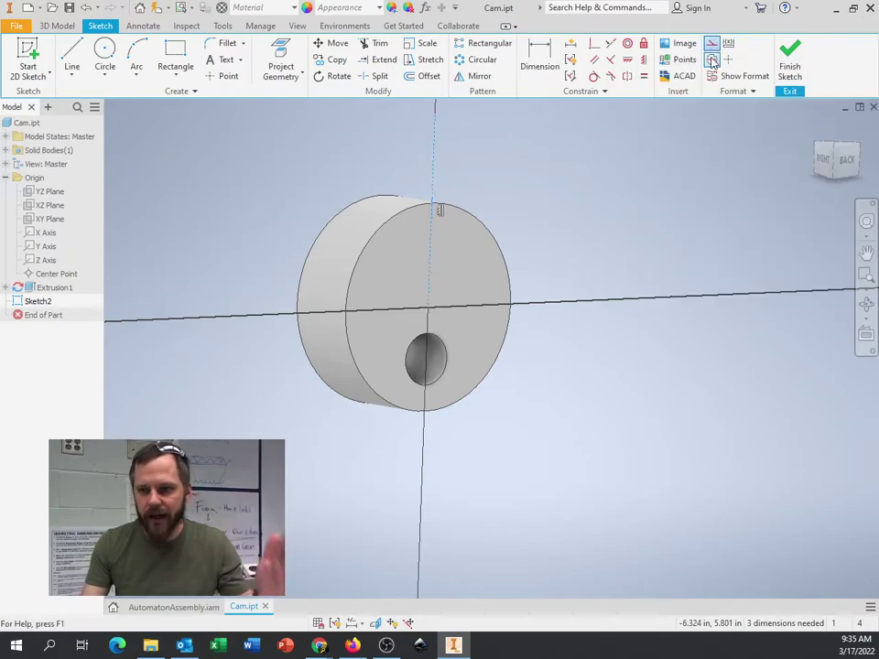
pyautogui.click(791, 68)
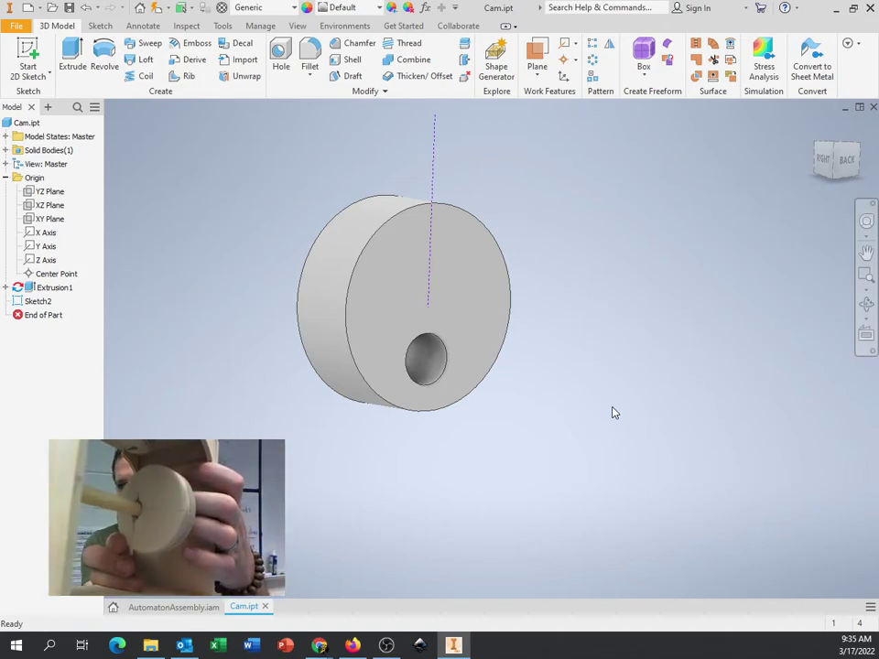
# Angle-constrain the crank arm edge to the cam's axis at 0 deg, then test by turning the crank.
pyautogui.click(163, 607)
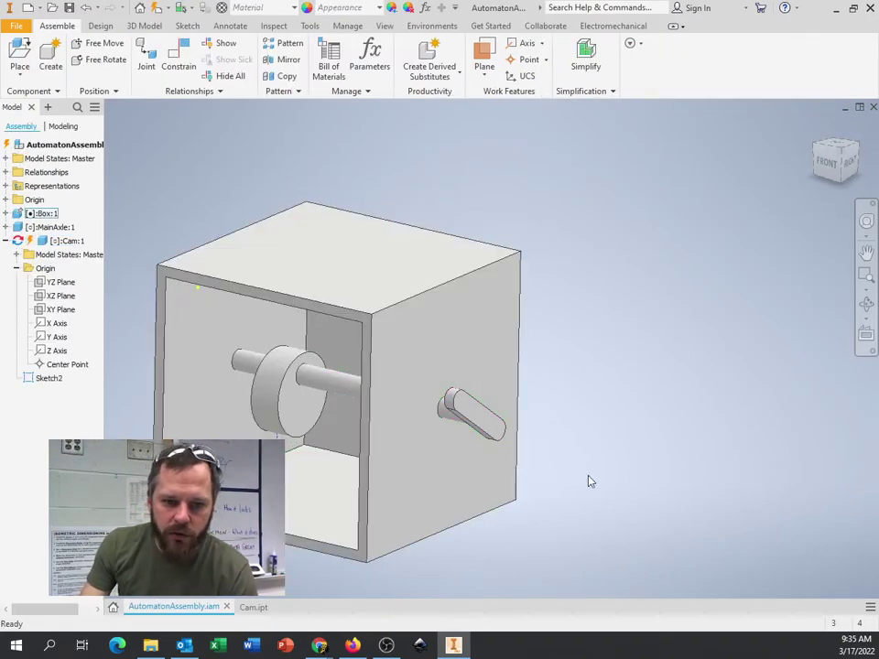
pyautogui.moveTo(740, 538)
pyautogui.keyDown('shift'); pyautogui.mouseDown(button='middle')
pyautogui.moveTo(797, 532)
pyautogui.moveTo(726, 529)
pyautogui.moveTo(742, 531)
pyautogui.mouseUp(button='middle'); pyautogui.keyUp('shift')
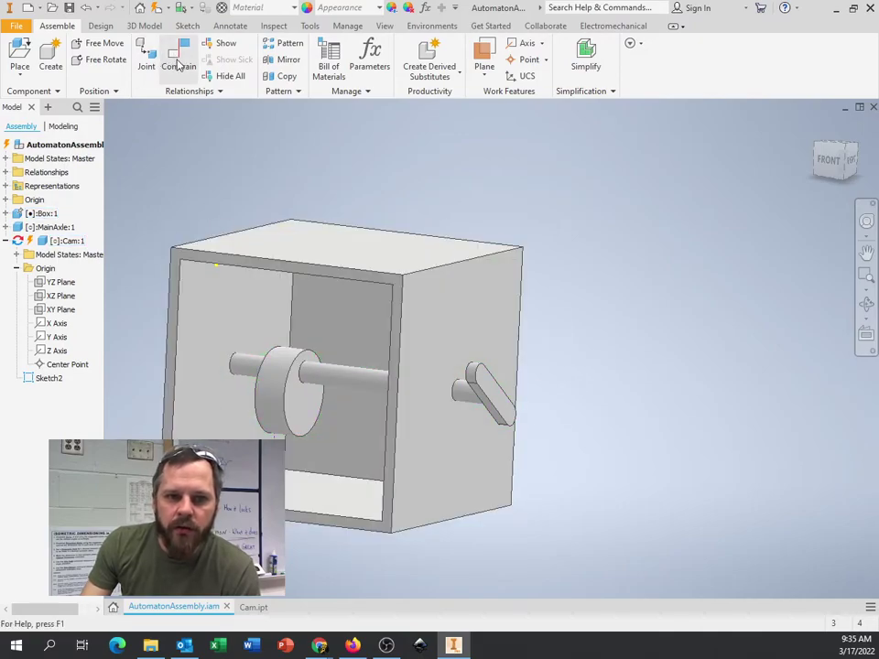
pyautogui.rightClick(597, 372)
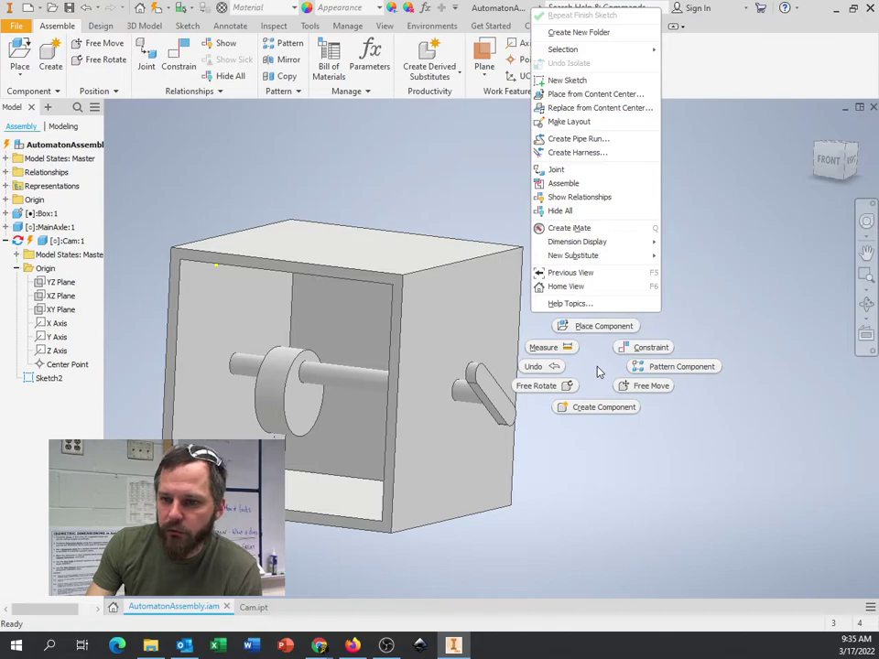
pyautogui.click(645, 350)
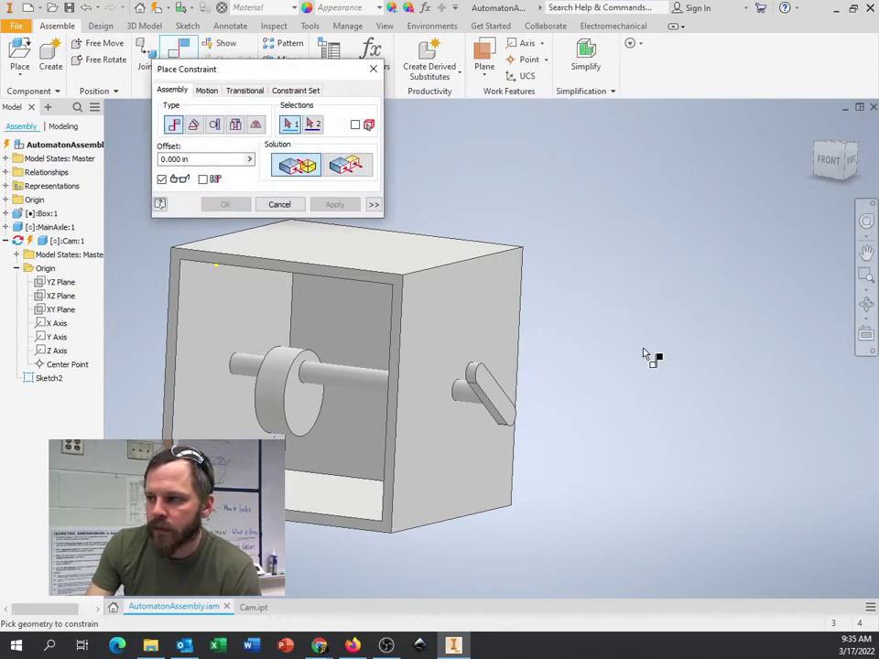
pyautogui.click(193, 125)
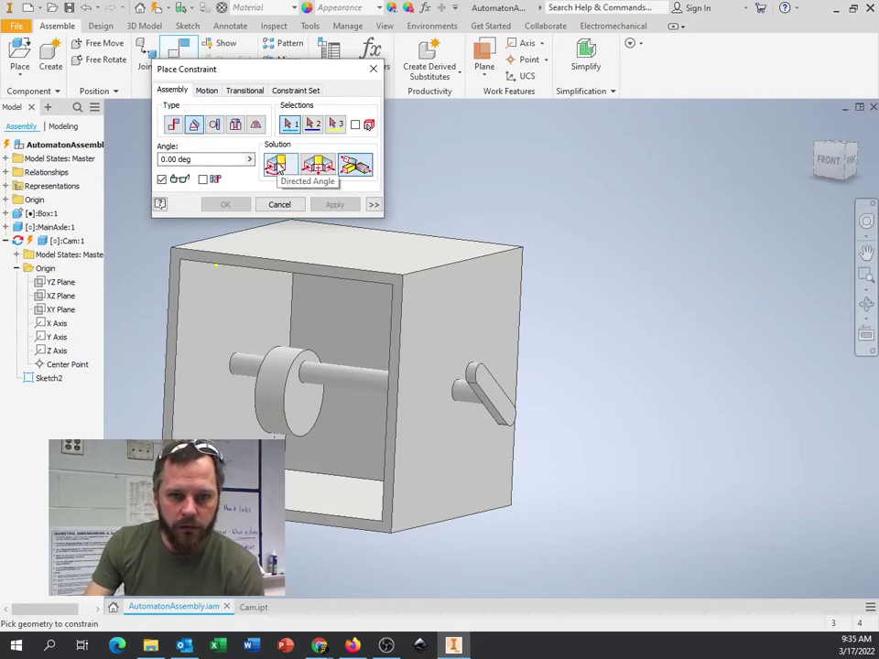
pyautogui.click(505, 385)
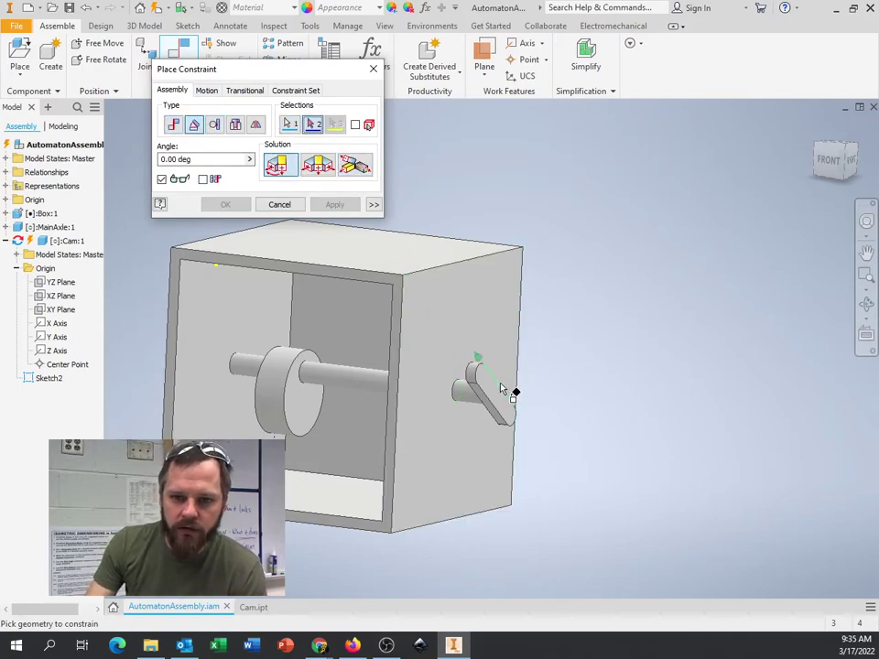
pyautogui.click(290, 460)
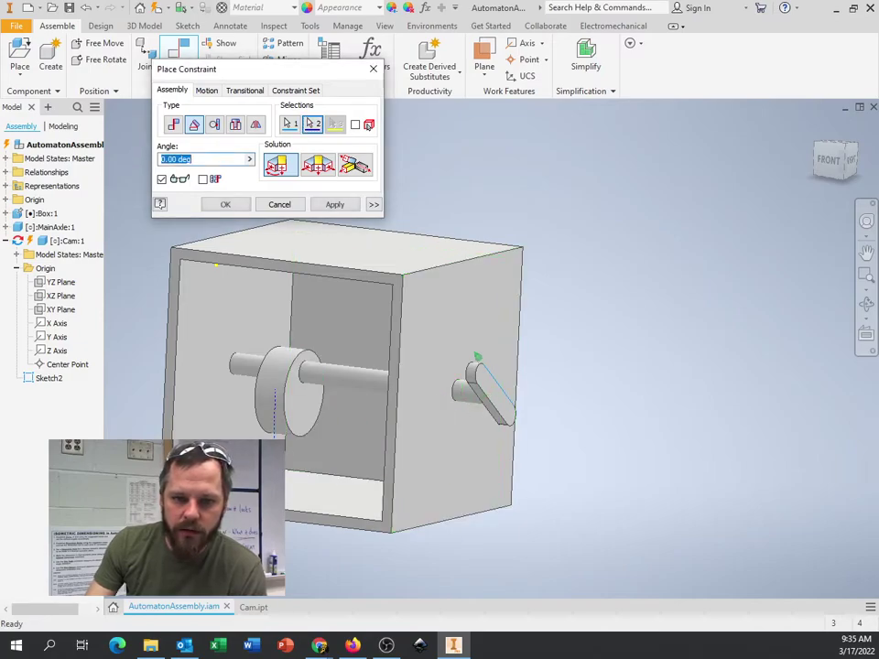
pyautogui.click(337, 206)
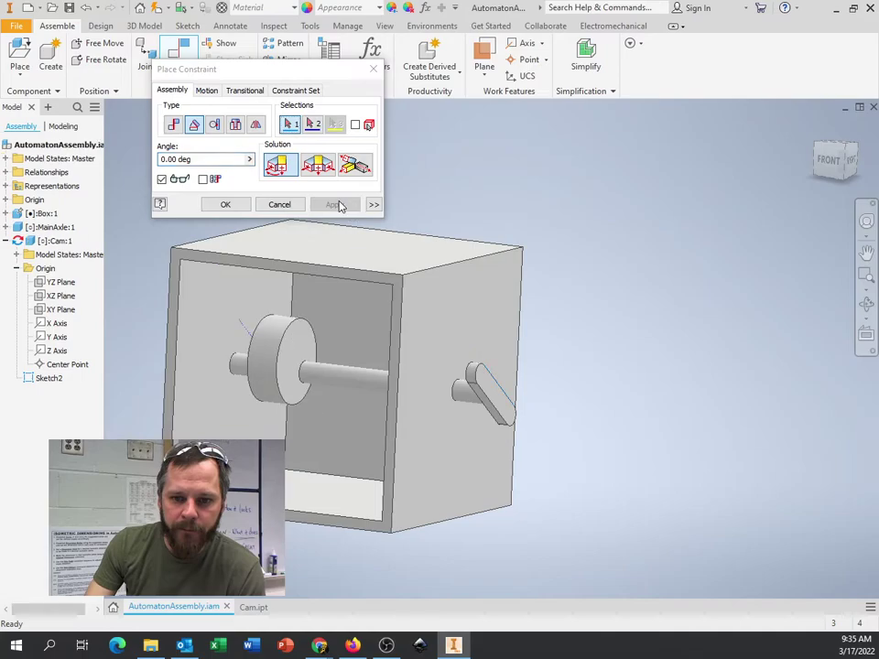
pyautogui.click(279, 205)
pyautogui.moveTo(473, 383); pyautogui.dragTo(462, 320)
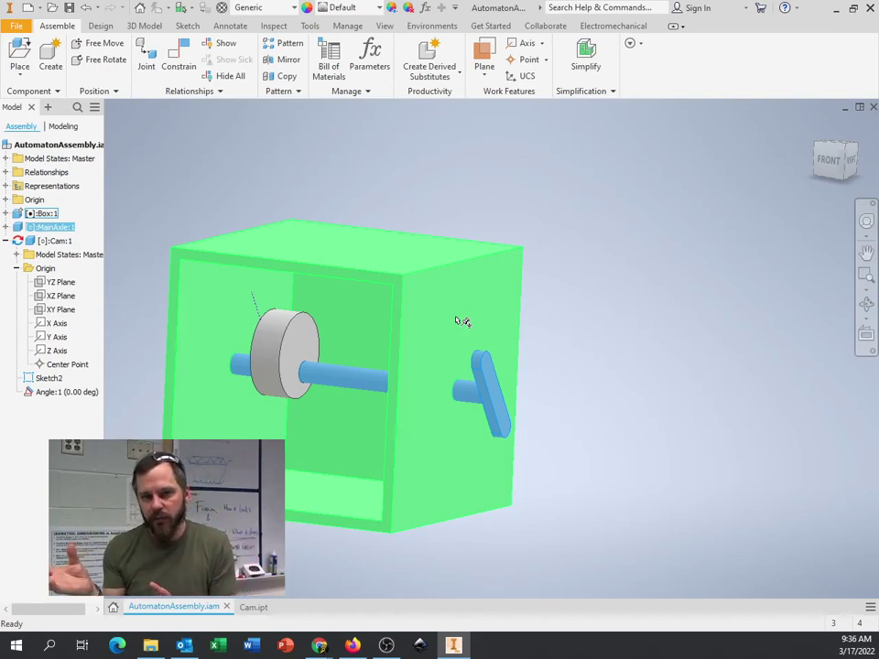
pyautogui.doubleClick(72, 392)
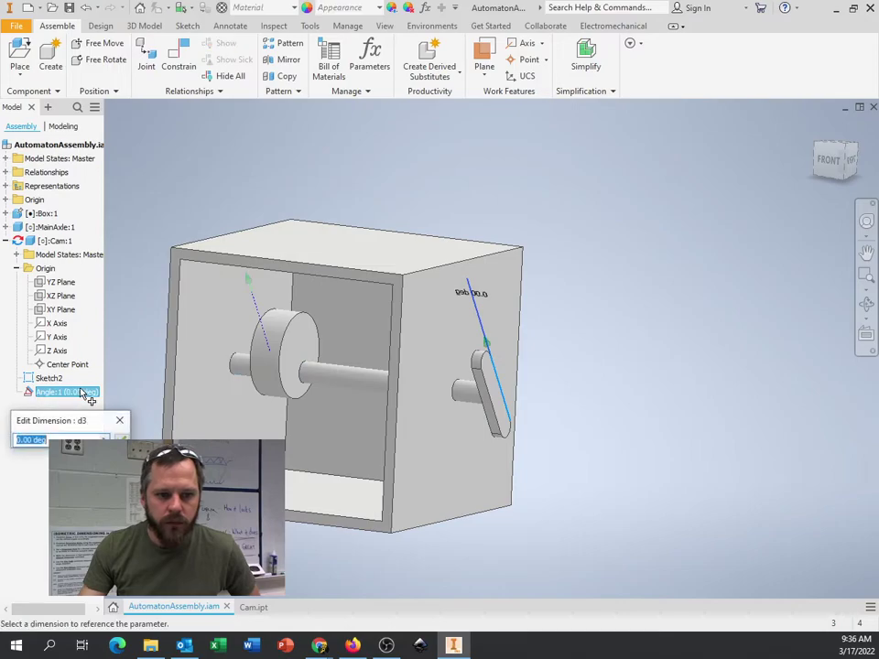
# Edit Angle:1 to 90 degrees and turn the axle to check the crank swings horizontal.
pyautogui.click(117, 422)
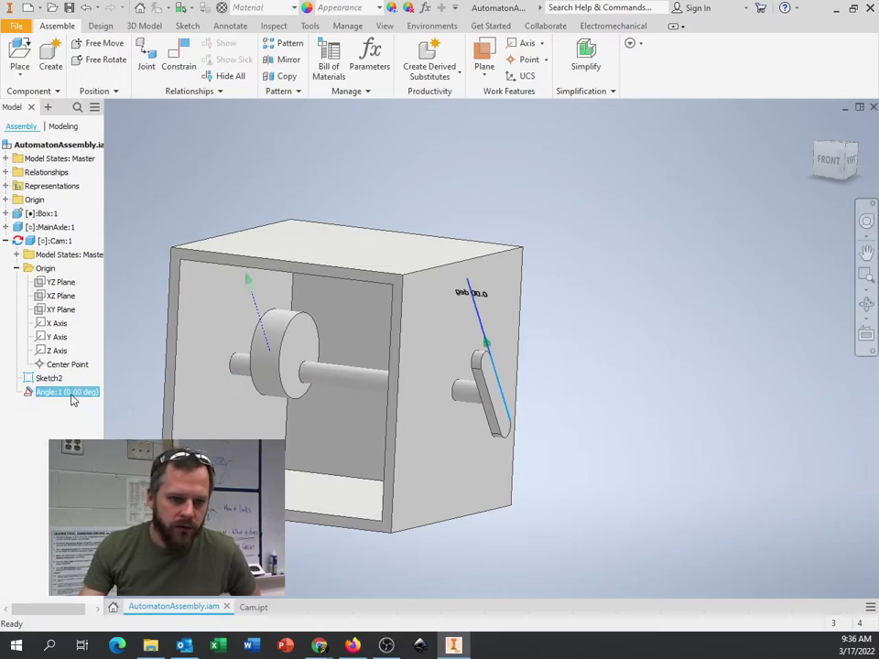
pyautogui.rightClick(72, 393)
pyautogui.click(100, 456)
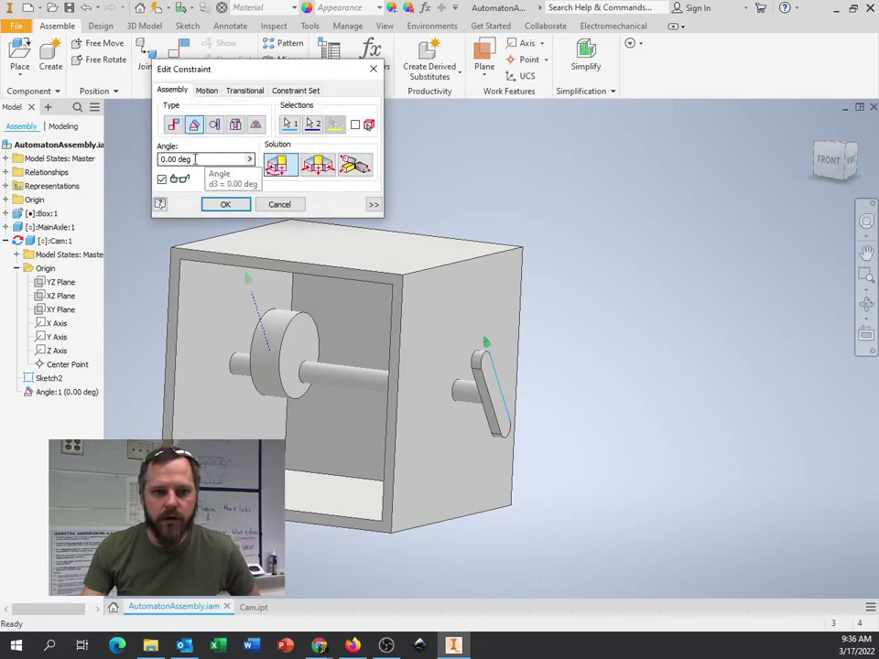
pyautogui.moveTo(194, 158); pyautogui.dragTo(151, 158)
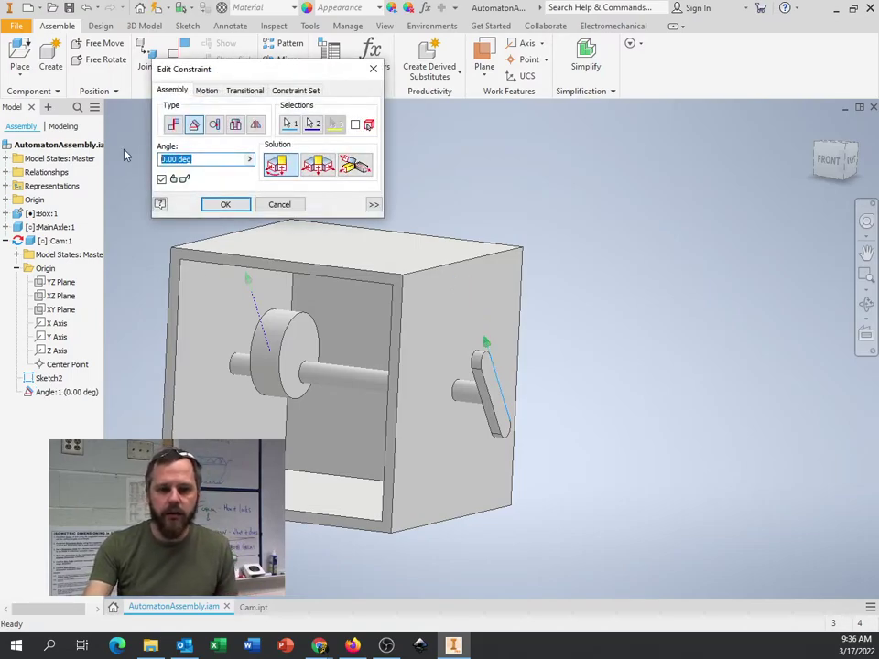
pyautogui.write('90')
pyautogui.click(230, 205)
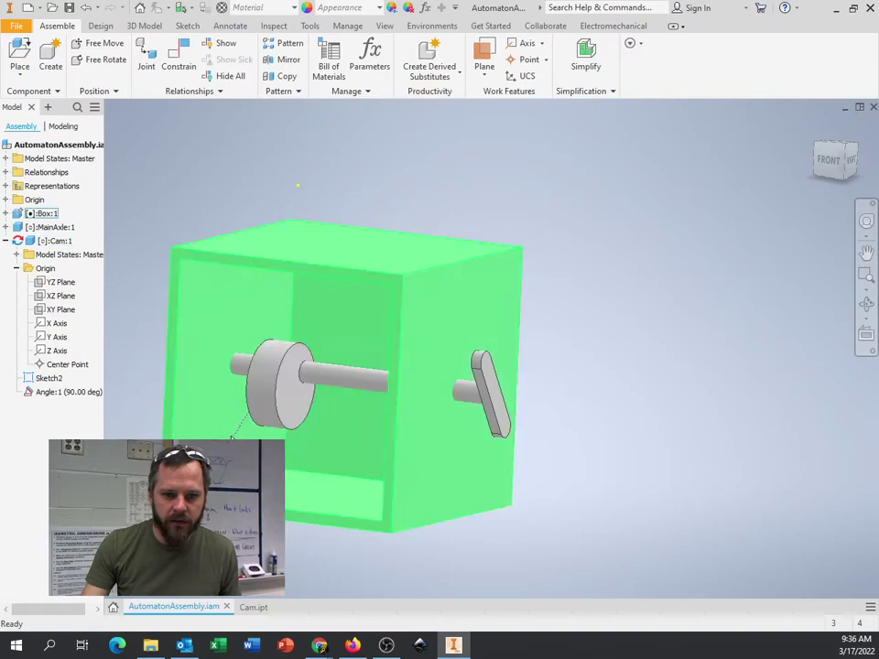
pyautogui.moveTo(493, 367); pyautogui.dragTo(529, 391)
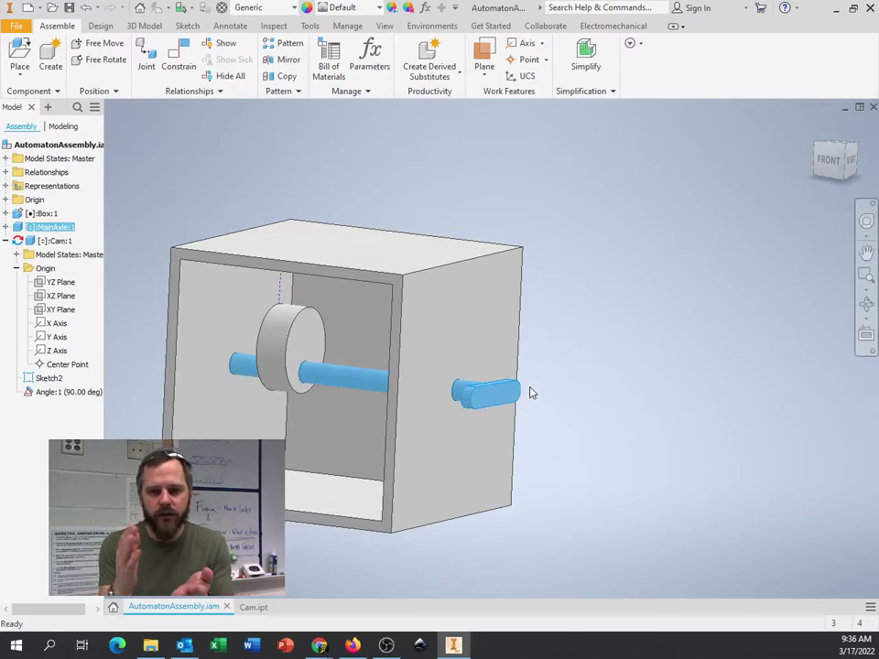
# Set Angle:1 to 45 deg, then back to 0 deg, and rotate the axle to confirm the cam follows.
pyautogui.moveTo(53, 393)
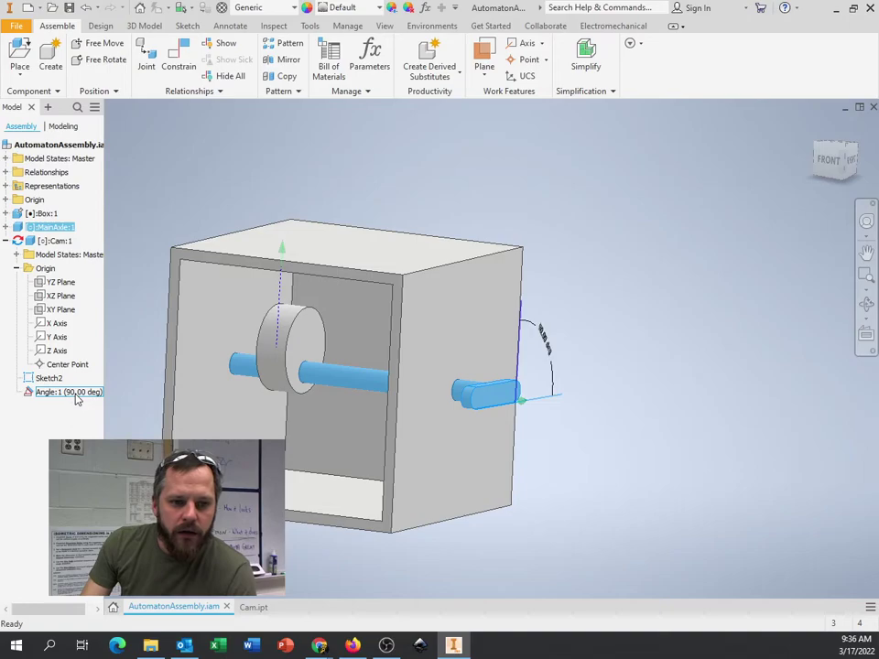
pyautogui.doubleClick(69, 392)
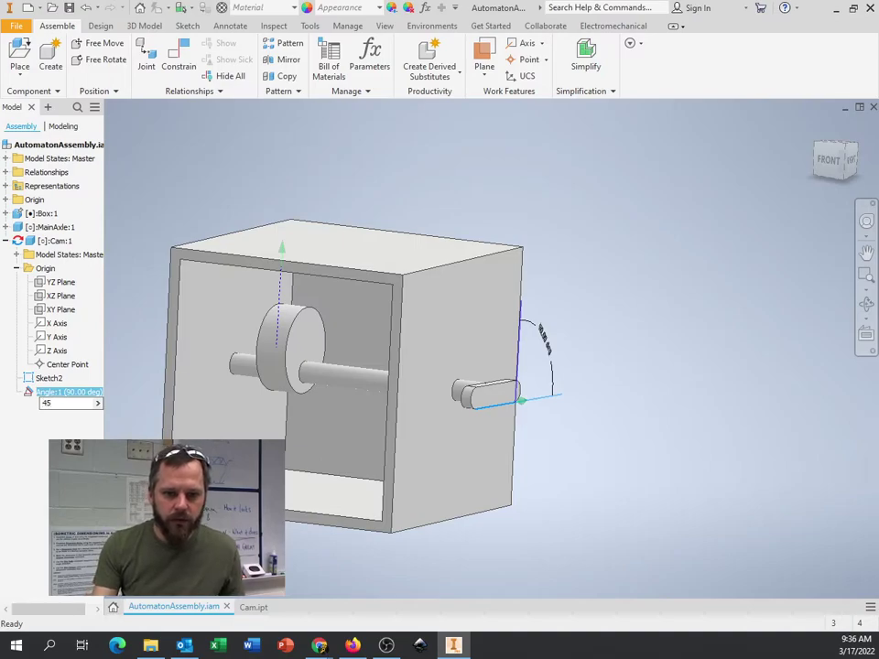
pyautogui.write('45')
pyautogui.press('Return')
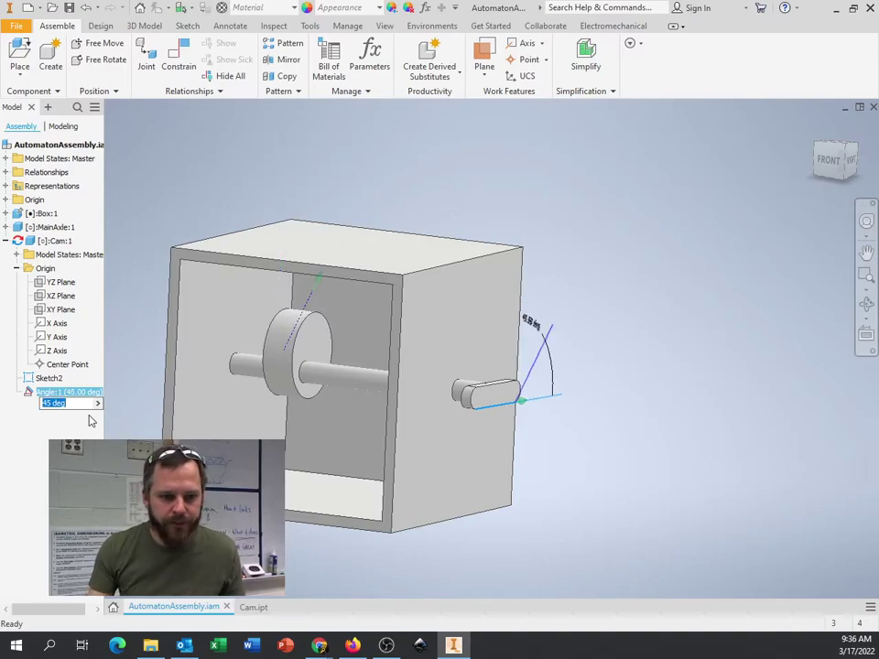
pyautogui.write('0')
pyautogui.press('Return')
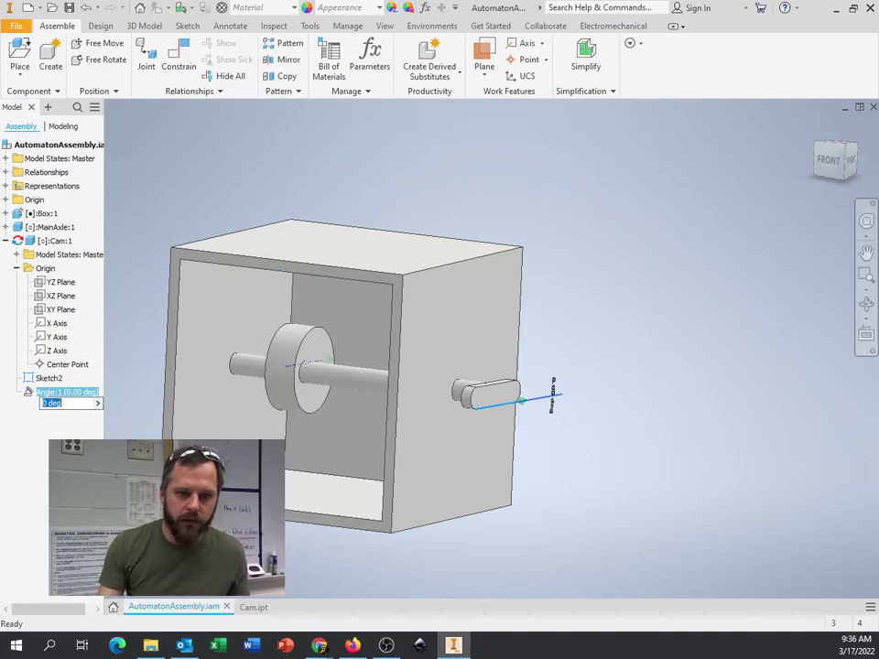
pyautogui.click(655, 367)
pyautogui.moveTo(514, 390); pyautogui.dragTo(473, 416)
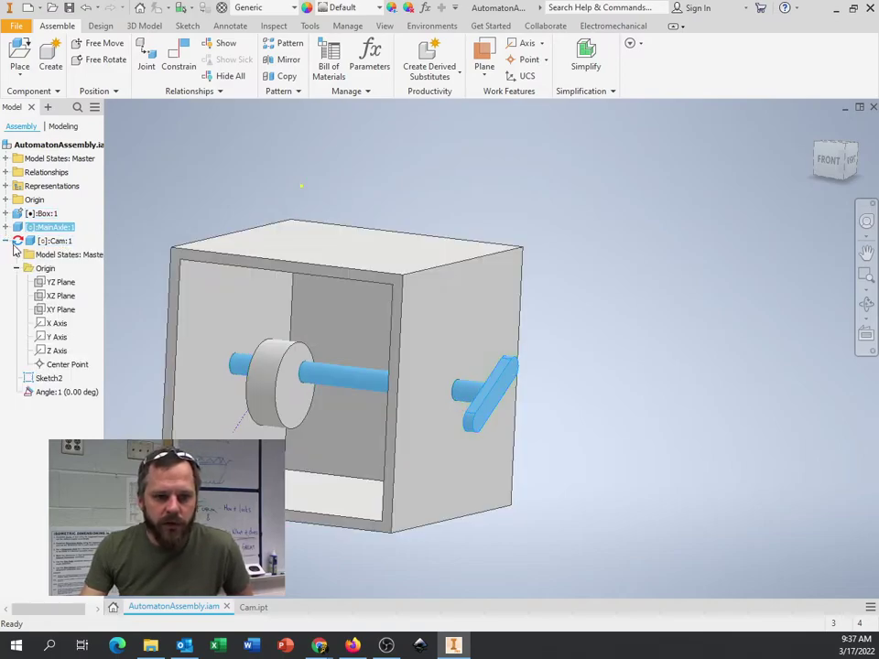
# Hide Sketch2's construction line in the assembly.
pyautogui.rightClick(51, 380)
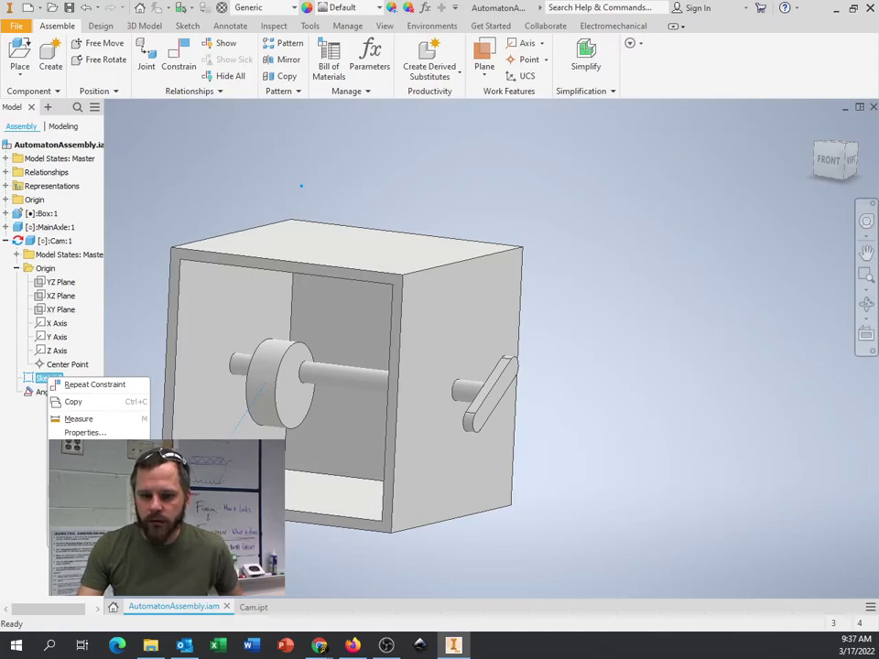
pyautogui.press('Escape')
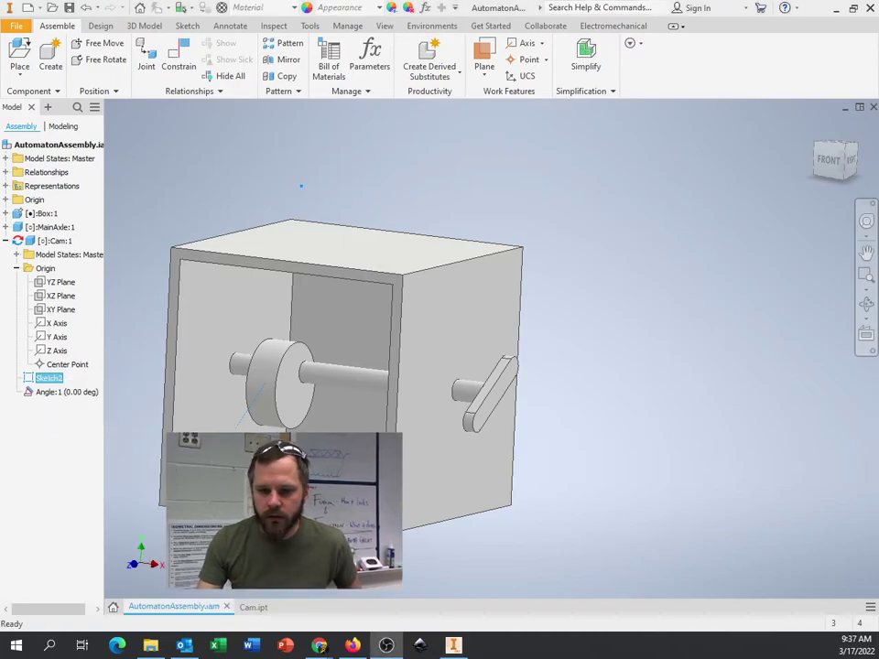
pyautogui.rightClick(55, 378)
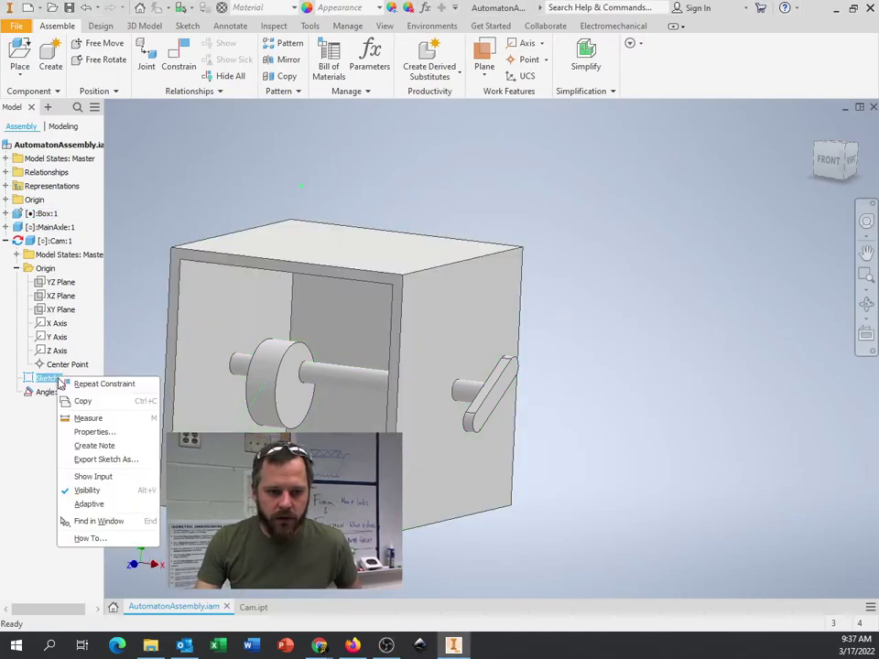
pyautogui.click(101, 495)
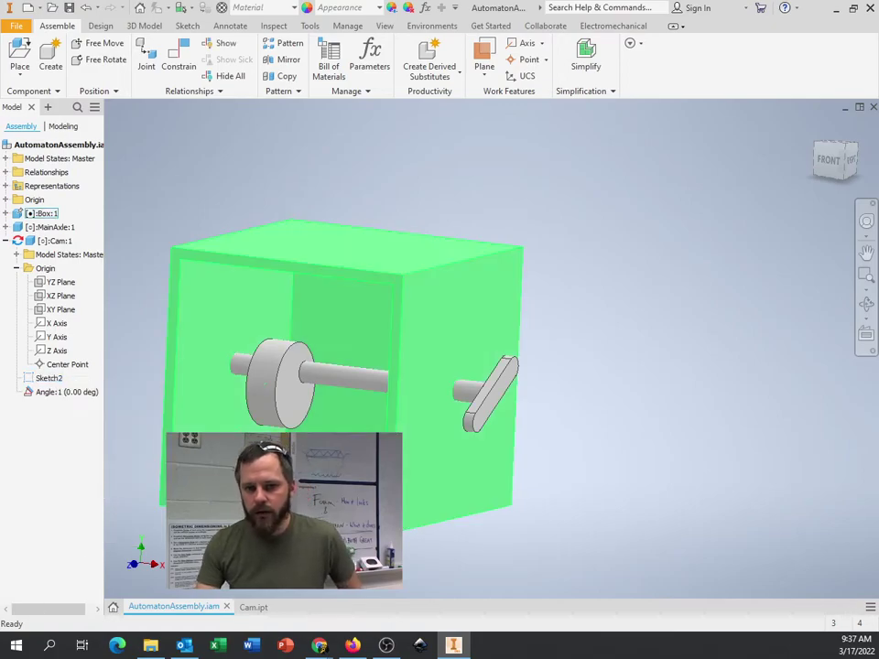
# Turn the axle, crank and cam, and slide the cam along the axle back to mid-axle.
pyautogui.moveTo(514, 369); pyautogui.dragTo(494, 399)
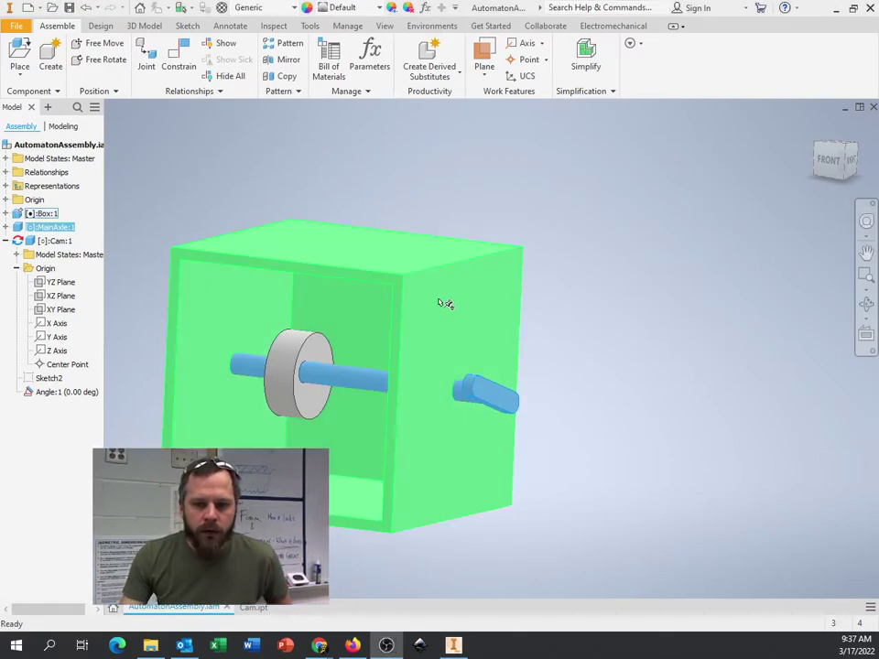
pyautogui.moveTo(600, 284); pyautogui.dragTo(712, 244, button='middle')
pyautogui.moveTo(624, 357); pyautogui.dragTo(586, 316)
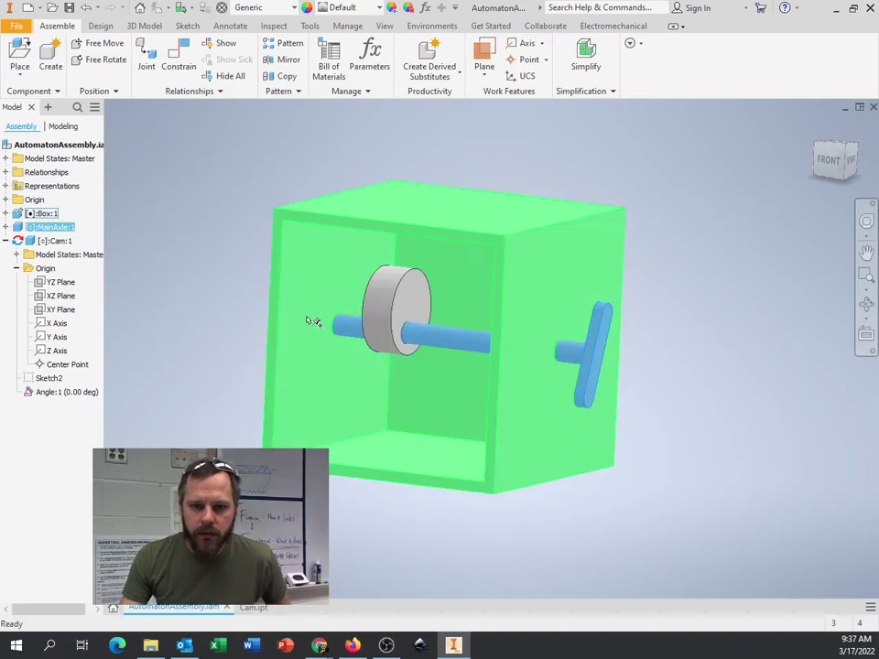
pyautogui.moveTo(409, 303)
pyautogui.mouseDown()
pyautogui.moveTo(449, 306)
pyautogui.moveTo(397, 314)
pyautogui.moveTo(479, 330)
pyautogui.moveTo(372, 308)
pyautogui.moveTo(465, 331)
pyautogui.moveTo(408, 323)
pyautogui.mouseUp()
pyautogui.click(608, 316)
pyautogui.moveTo(578, 322); pyautogui.dragTo(630, 279)
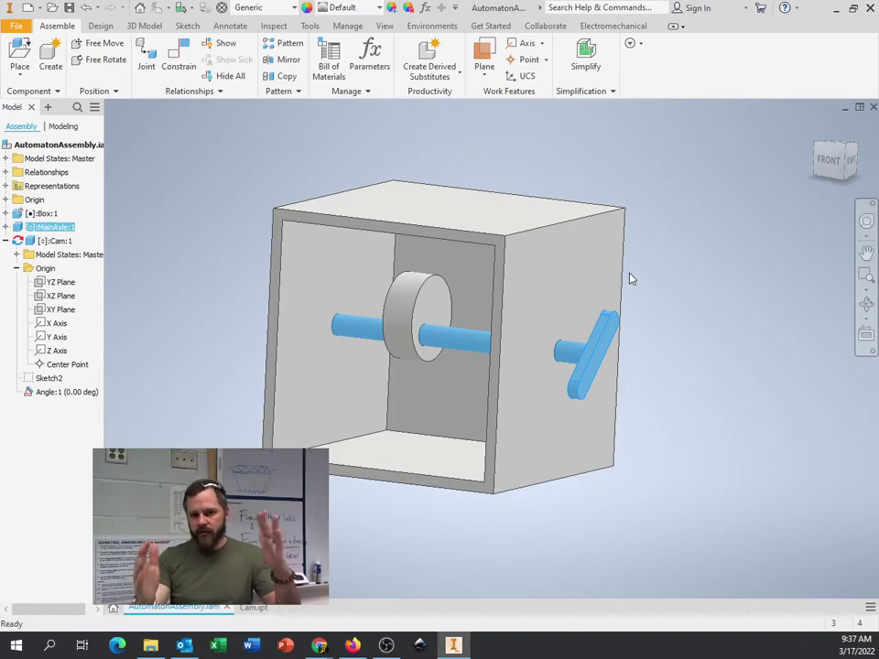
pyautogui.keyDown('shift'); pyautogui.moveTo(463, 384); pyautogui.dragTo(444, 449, button='middle'); pyautogui.keyUp('shift')
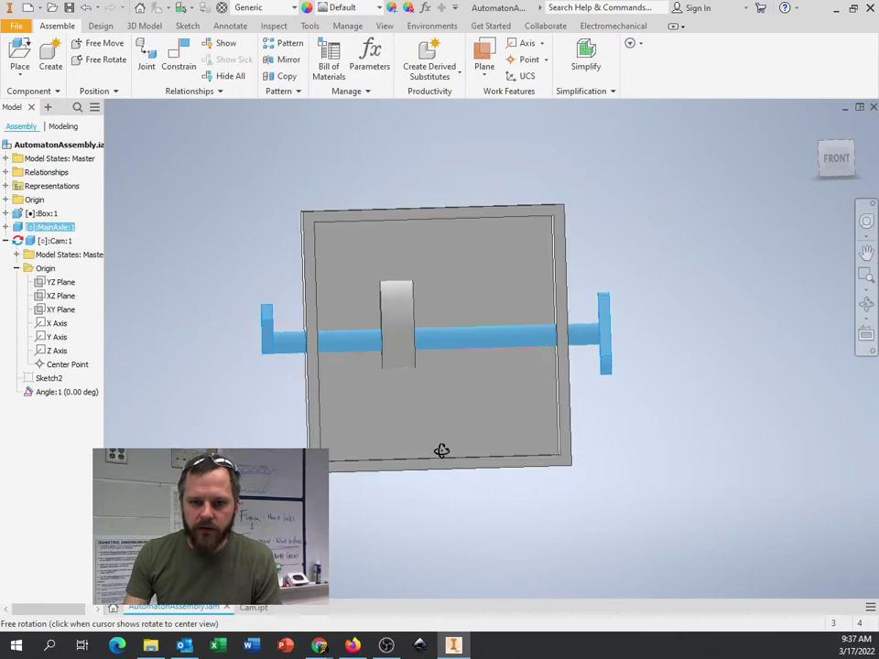
pyautogui.moveTo(391, 299); pyautogui.dragTo(434, 319)
pyautogui.keyDown('shift'); pyautogui.moveTo(718, 418); pyautogui.dragTo(660, 403, button='middle'); pyautogui.keyUp('shift')
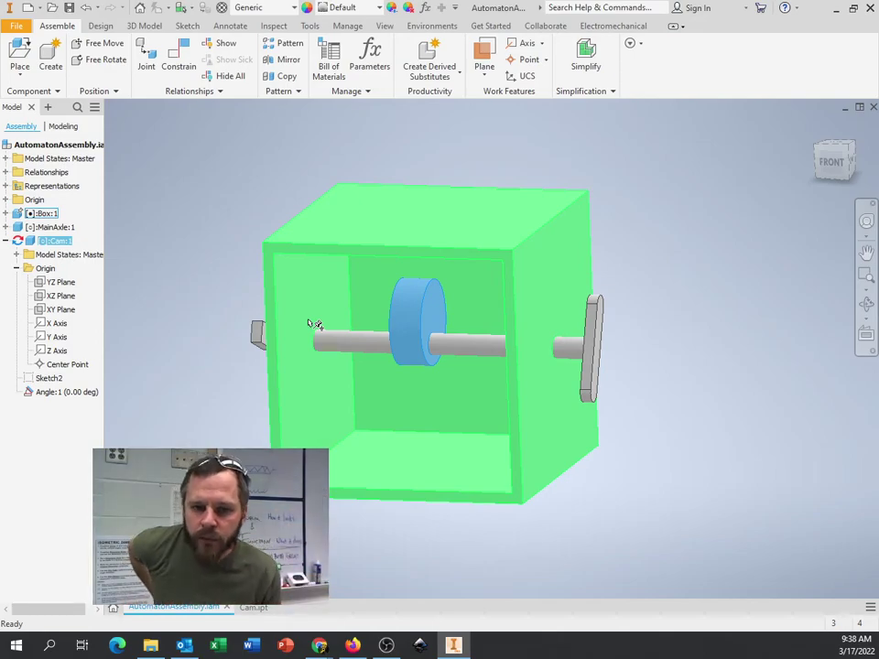
pyautogui.click(678, 261)
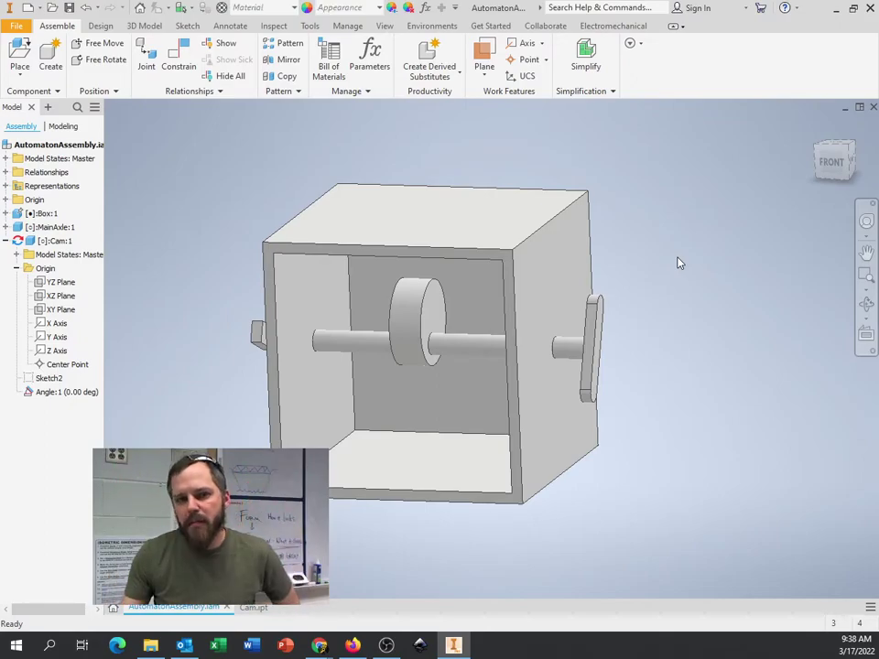
pyautogui.rightClick(656, 257)
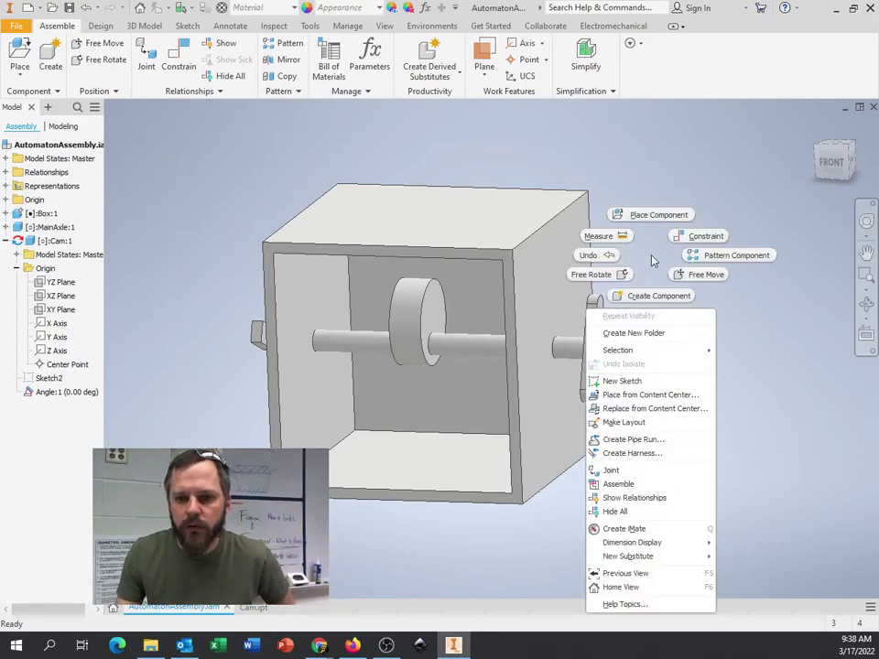
# Create Mate:1 between the cam's flat face and the box's left inner wall.
pyautogui.click(705, 237)
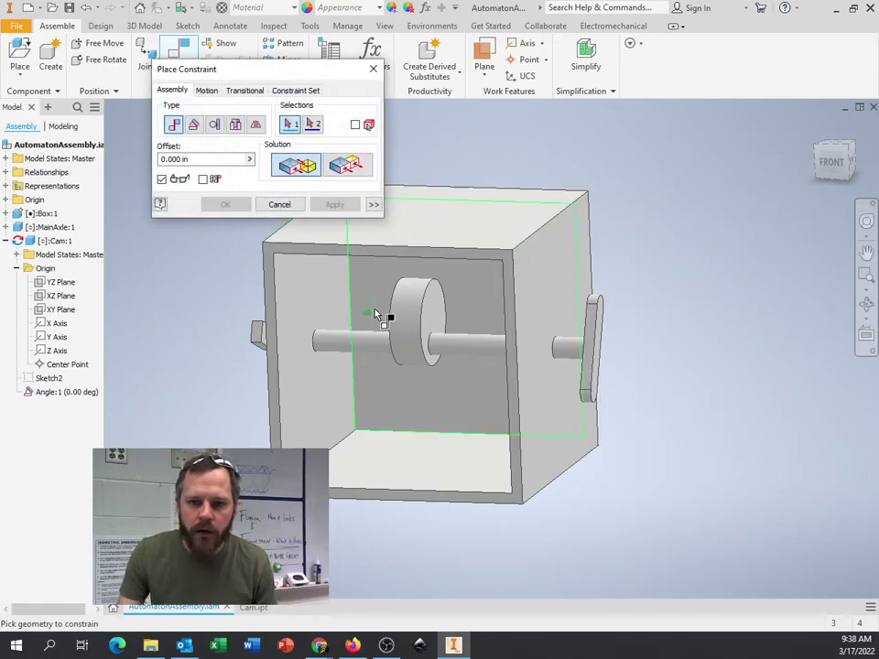
pyautogui.moveTo(405, 349)
pyautogui.keyDown('shift'); pyautogui.mouseDown(button='middle')
pyautogui.moveTo(424, 345)
pyautogui.moveTo(416, 339)
pyautogui.mouseUp(button='middle'); pyautogui.keyUp('shift')
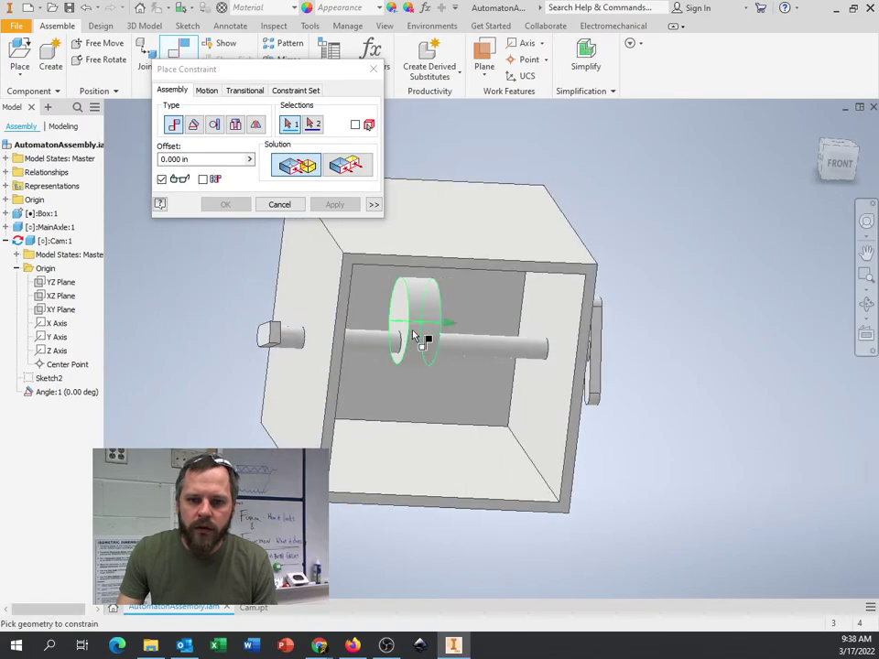
pyautogui.scroll(-3, 400, 316)
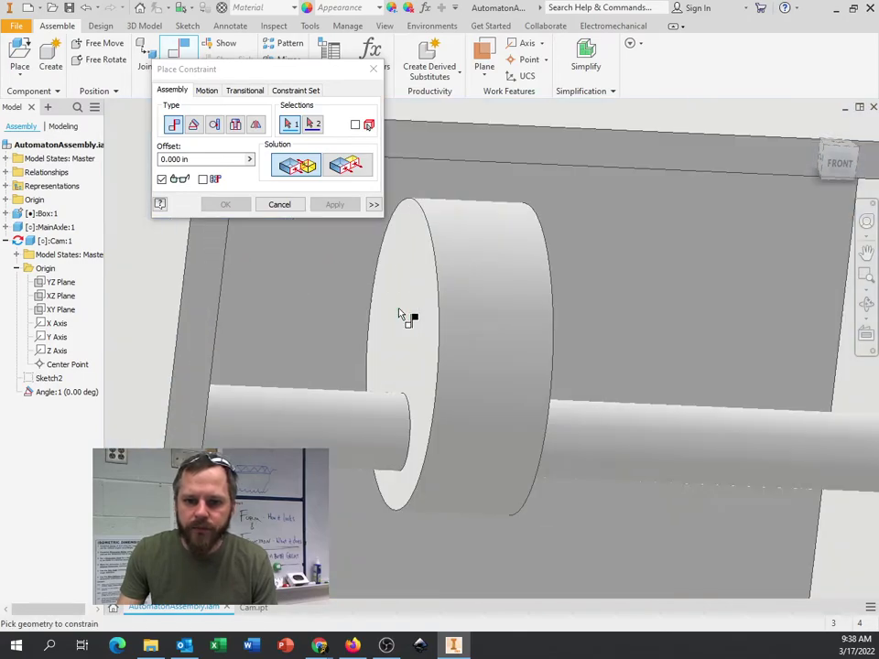
pyautogui.click(409, 313)
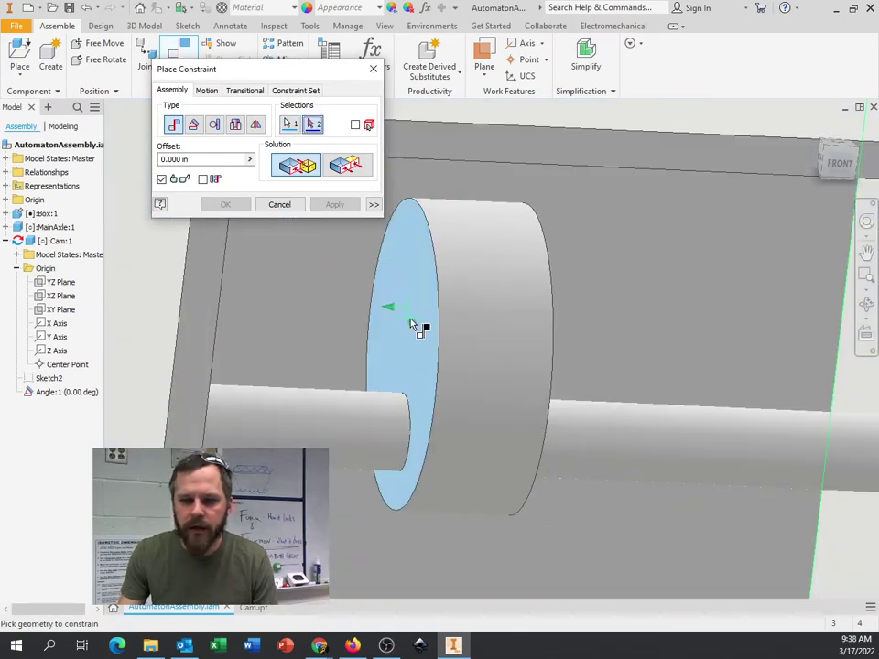
pyautogui.scroll(3, 418, 324)
pyautogui.keyDown('shift'); pyautogui.moveTo(418, 328); pyautogui.dragTo(373, 328, button='middle'); pyautogui.keyUp('shift')
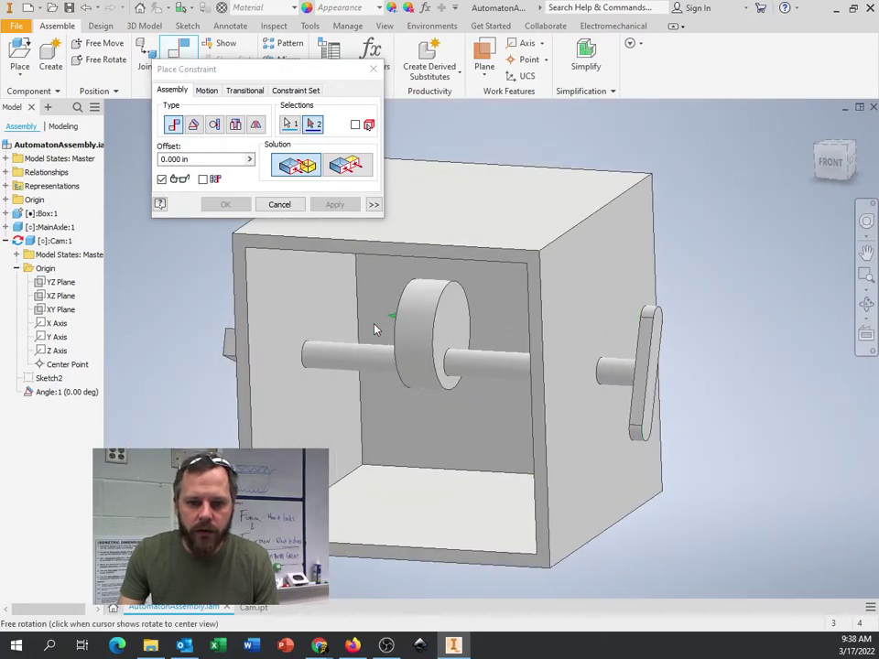
pyautogui.click(293, 302)
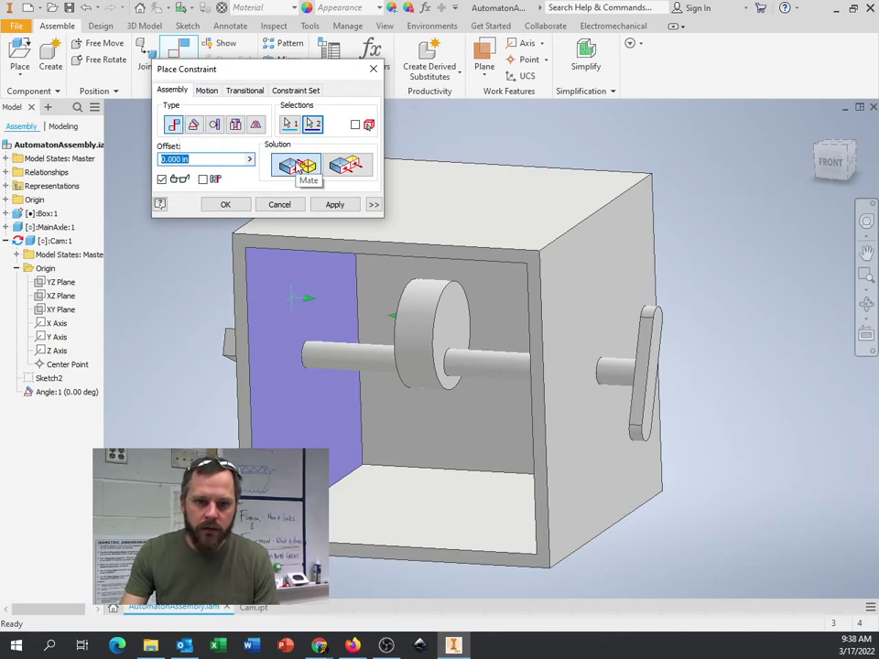
pyautogui.click(334, 204)
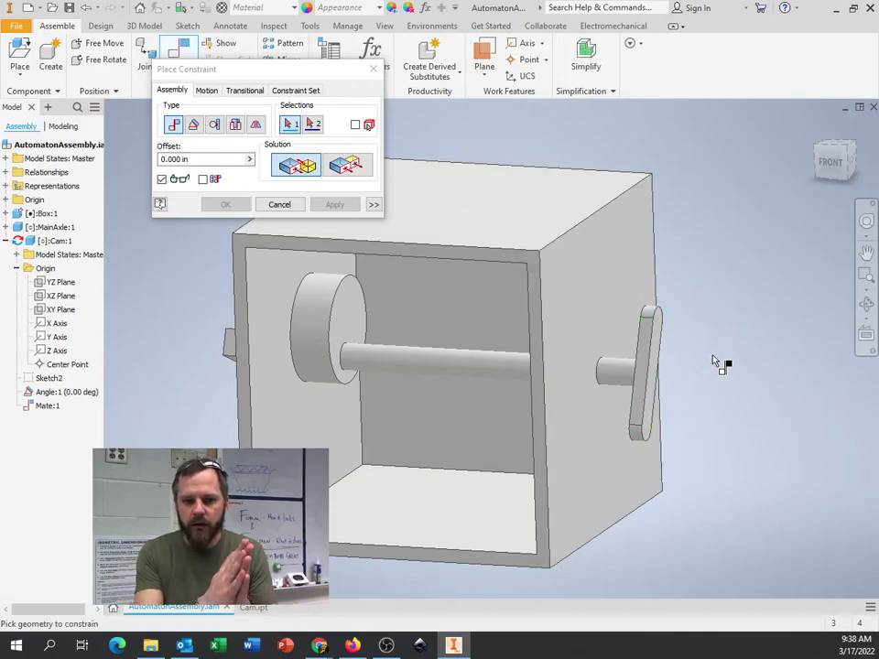
pyautogui.click(279, 204)
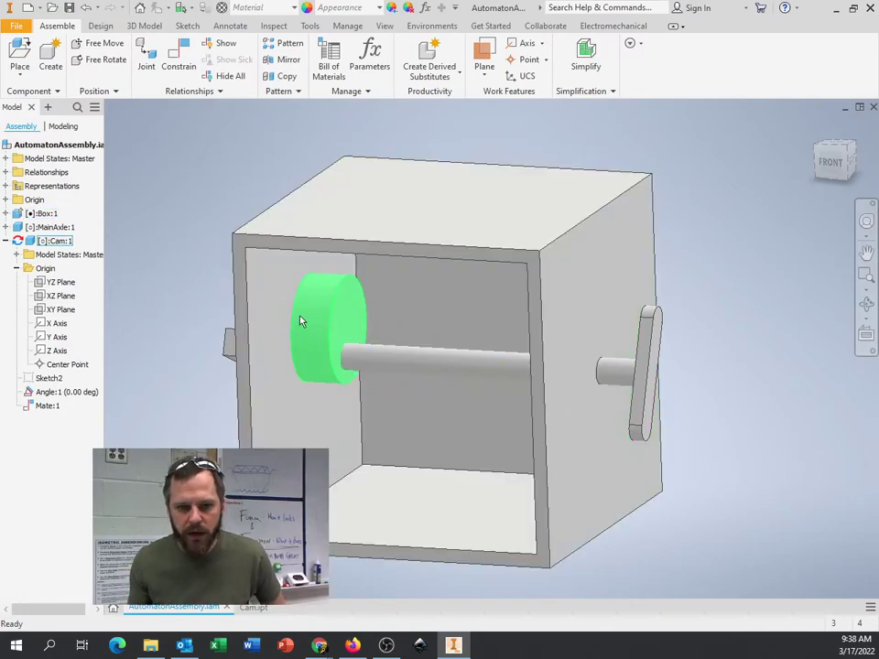
# Give the Mate:1 constraint a 2 in offset to hold the cam off the box wall.
pyautogui.moveTo(322, 343)
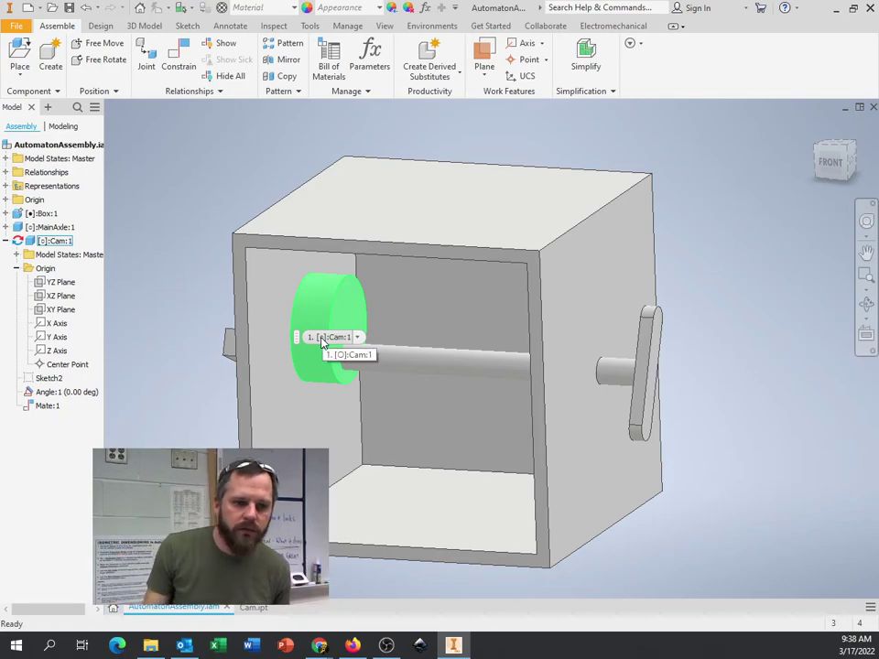
pyautogui.click(53, 409)
pyautogui.click(51, 409)
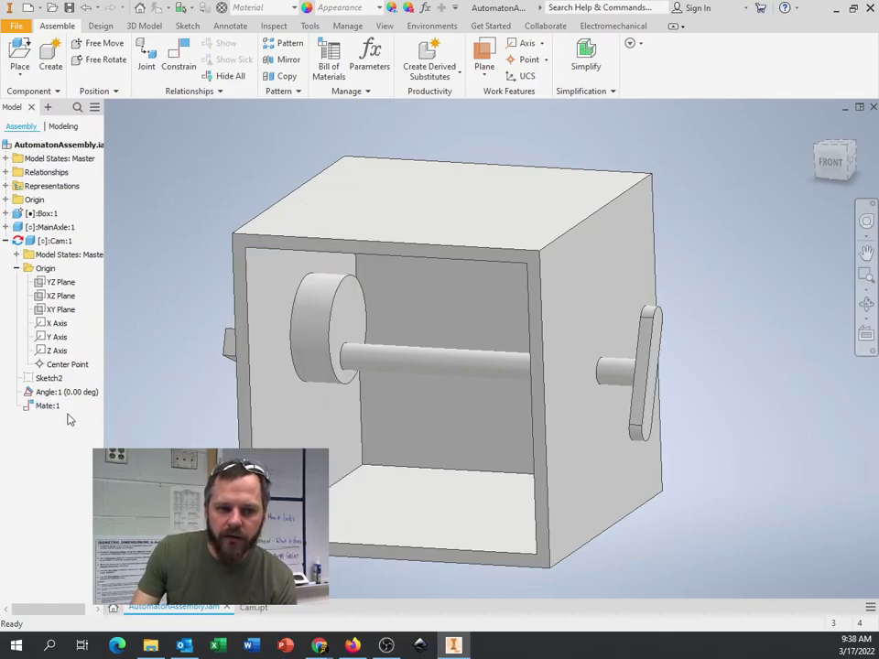
pyautogui.doubleClick(48, 406)
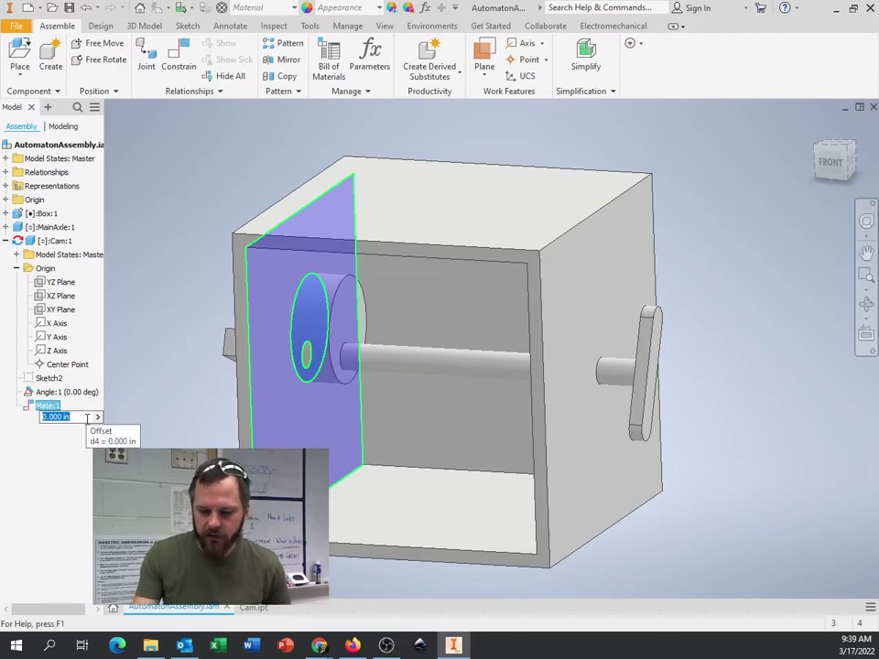
pyautogui.write('2')
pyautogui.press('Return')
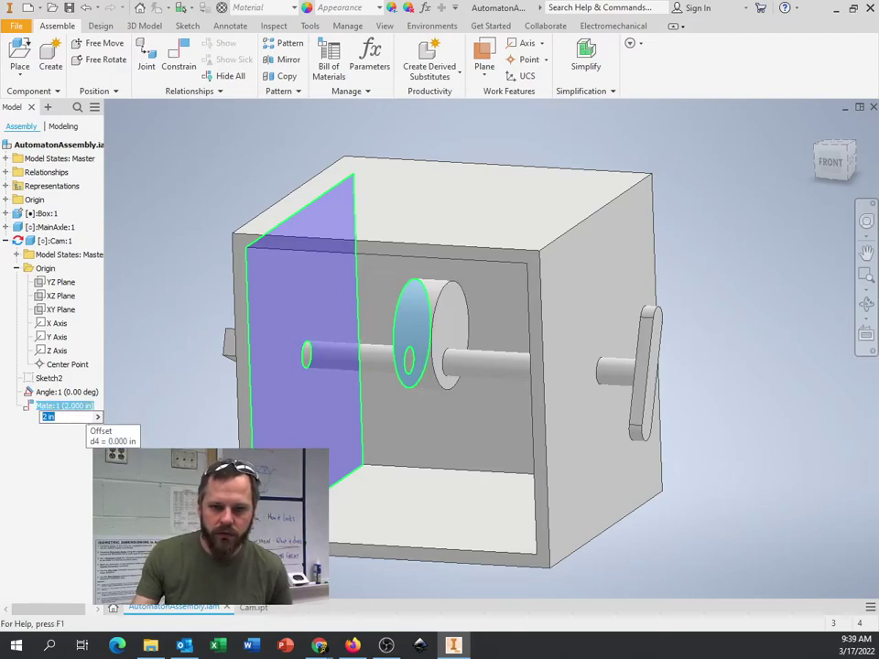
# Turn the axle and crank to check the constrained cam rotates with them.
pyautogui.keyDown('shift'); pyautogui.moveTo(738, 308); pyautogui.dragTo(759, 298, button='middle'); pyautogui.keyUp('shift')
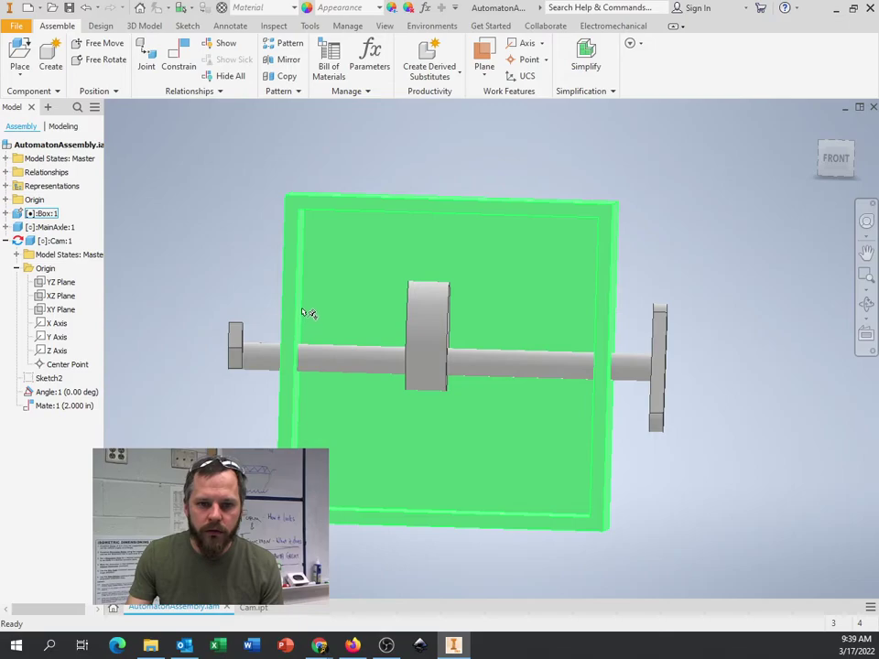
pyautogui.keyDown('shift'); pyautogui.moveTo(711, 308); pyautogui.dragTo(671, 327, button='middle'); pyautogui.keyUp('shift')
pyautogui.moveTo(671, 327); pyautogui.dragTo(631, 403)
pyautogui.moveTo(428, 402); pyautogui.dragTo(409, 403)
pyautogui.moveTo(677, 331); pyautogui.dragTo(667, 353)
pyautogui.keyDown('shift'); pyautogui.moveTo(667, 353); pyautogui.dragTo(716, 414, button='middle'); pyautogui.keyUp('shift')
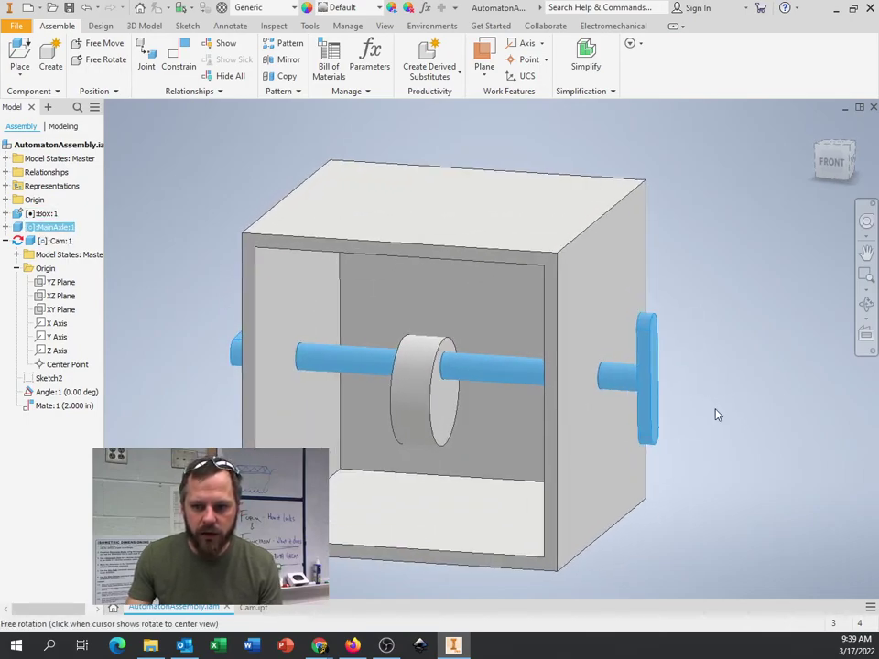
pyautogui.moveTo(657, 344); pyautogui.dragTo(659, 370)
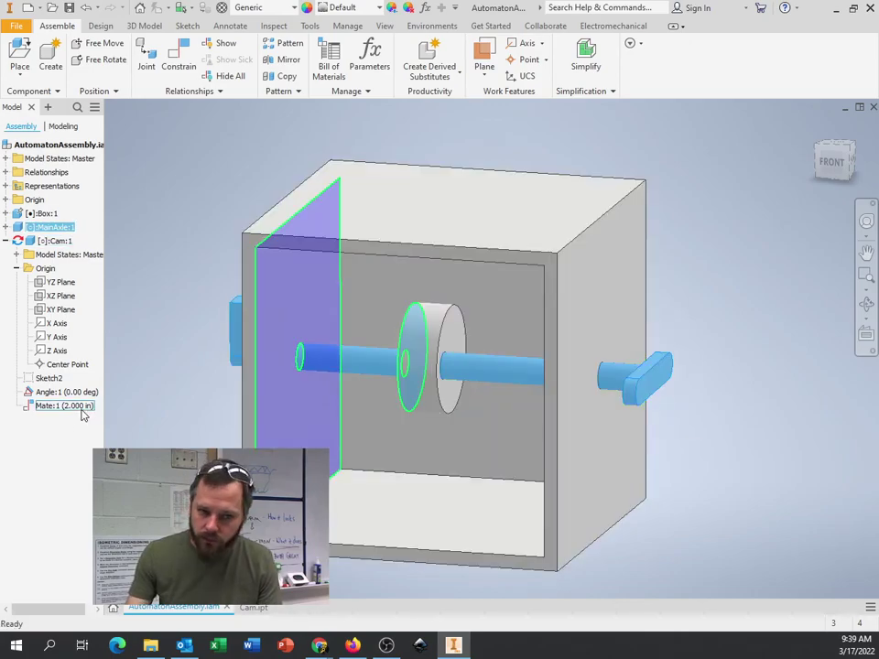
# Try 3 in and 1 in offsets on Mate:1, then return it to 2 in.
pyautogui.doubleClick(66, 408)
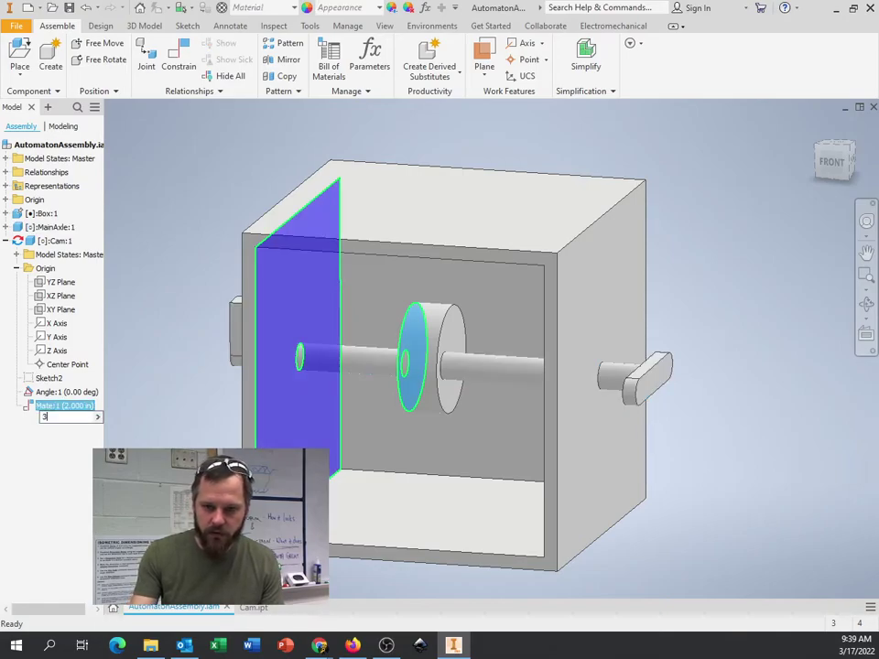
pyautogui.press('Return')
pyautogui.write('1')
pyautogui.press('Return')
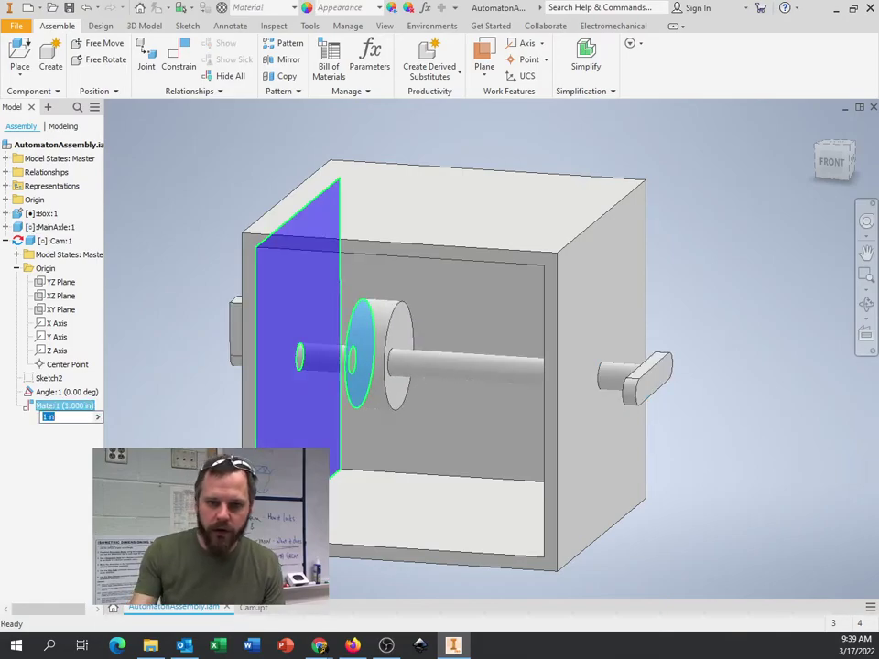
pyautogui.write('2')
pyautogui.press('Return')
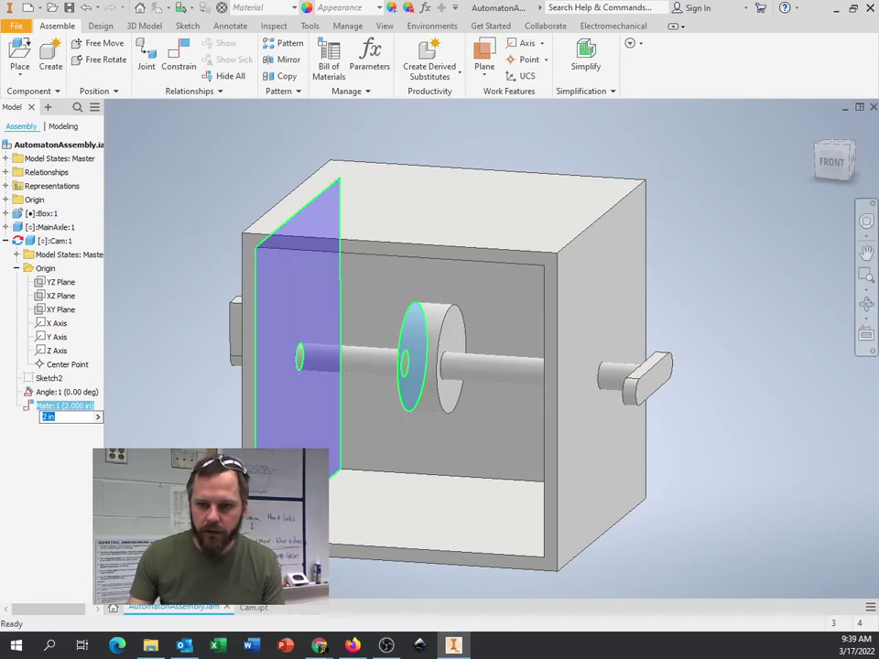
# Turn the crank again to confirm the axle and cam rotate with the 2 in offset.
pyautogui.click(730, 377)
pyautogui.moveTo(730, 377)
pyautogui.keyDown('shift'); pyautogui.mouseDown(button='middle')
pyautogui.moveTo(761, 361)
pyautogui.moveTo(723, 370)
pyautogui.moveTo(732, 382)
pyautogui.mouseUp(button='middle'); pyautogui.keyUp('shift')
pyautogui.moveTo(651, 404); pyautogui.dragTo(677, 408)
pyautogui.moveTo(777, 353); pyautogui.dragTo(730, 344, button='middle')
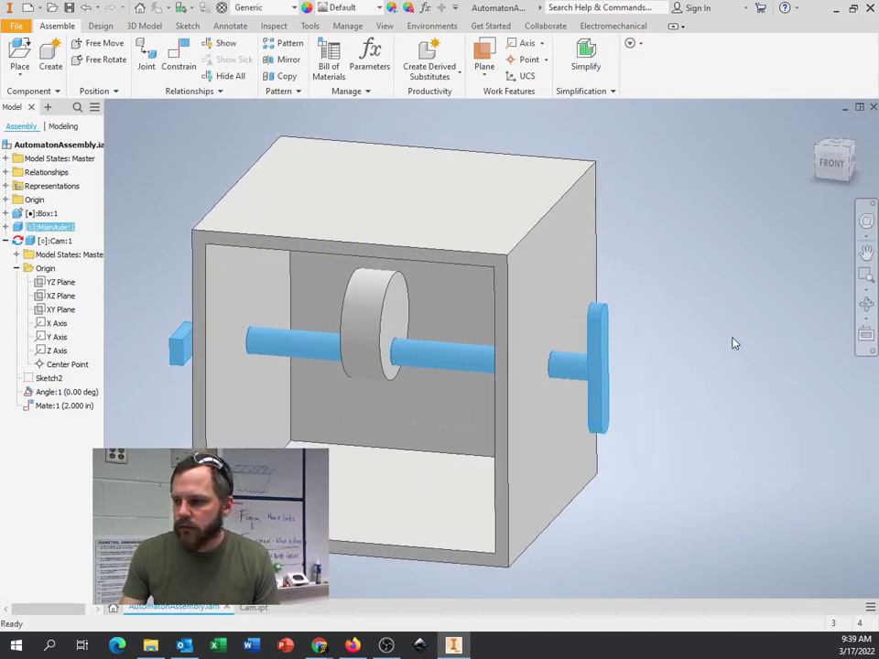